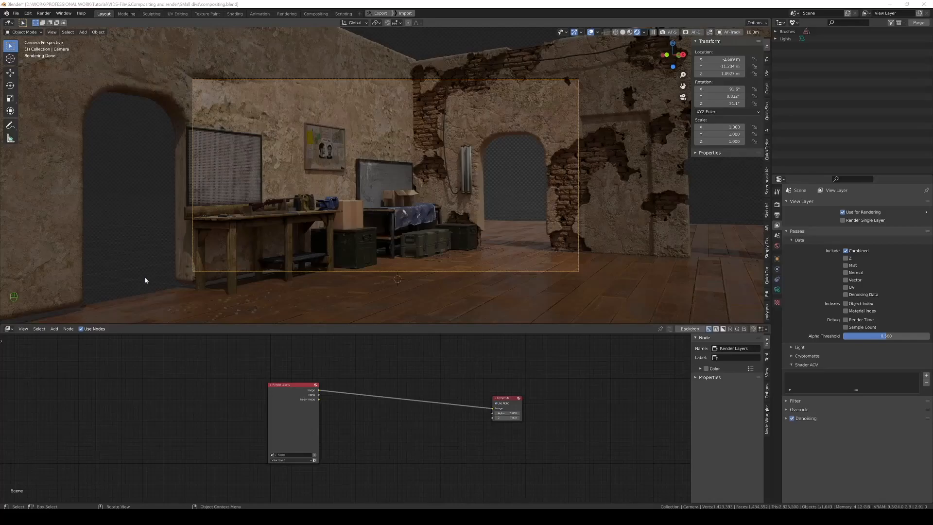
Step: Keep the lower editor set to the Compositor and move the Render Layers node closer to the Composite node
left_click(9, 329)
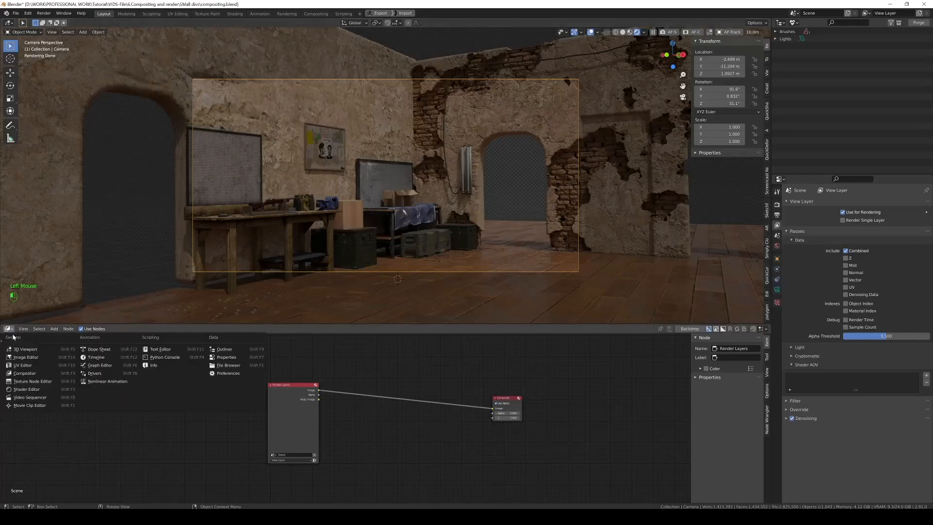
left_click(30, 375)
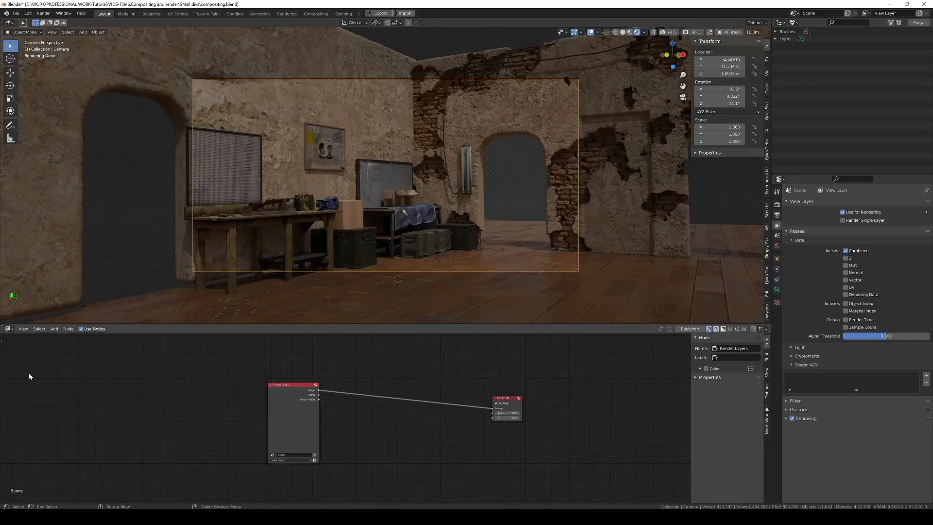
middle_click_drag(270, 389, 300, 389)
left_click_drag(300, 390, 345, 394)
middle_click_drag(316, 390, 245, 402)
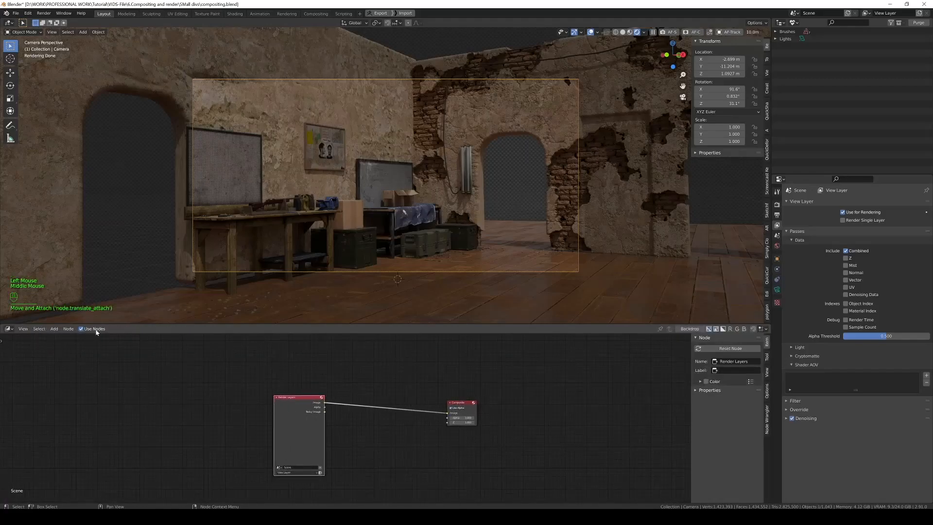
Step: Toggle Use Nodes, leaving it enabled, and move the Render Layers node slightly away from the Composite node
double_click(81, 329)
left_click(81, 329)
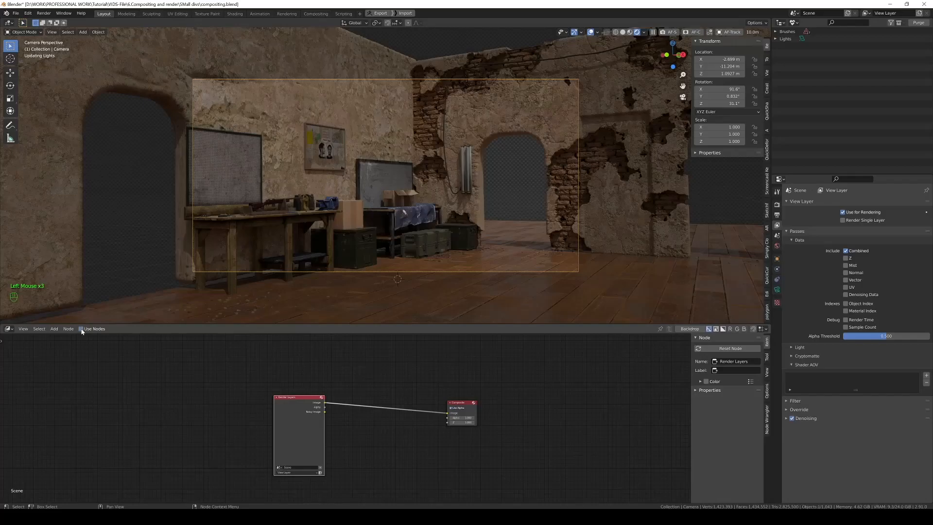
middle_click_drag(272, 395, 214, 388)
left_click_drag(214, 388, 195, 388)
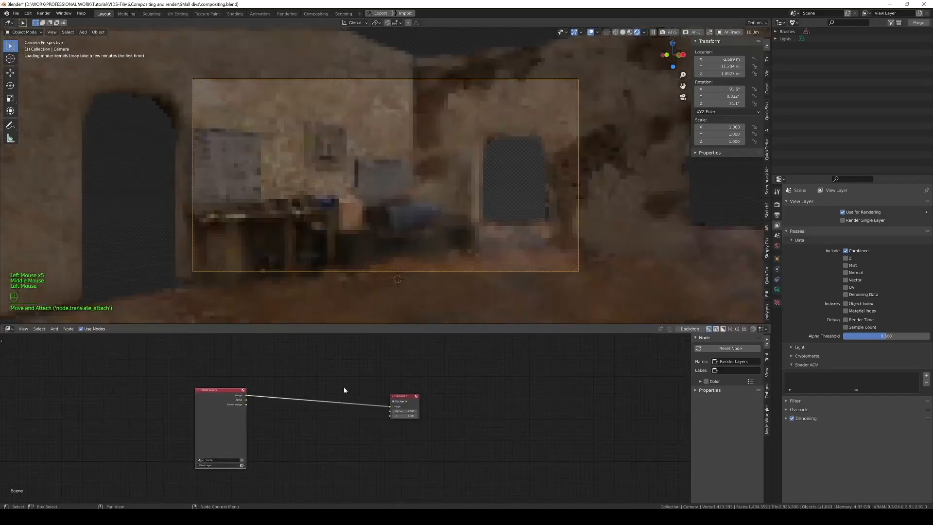
Step: Preview the Diffuse Color and Normal render passes in the 3D viewport and return it to Combined
left_click(644, 32)
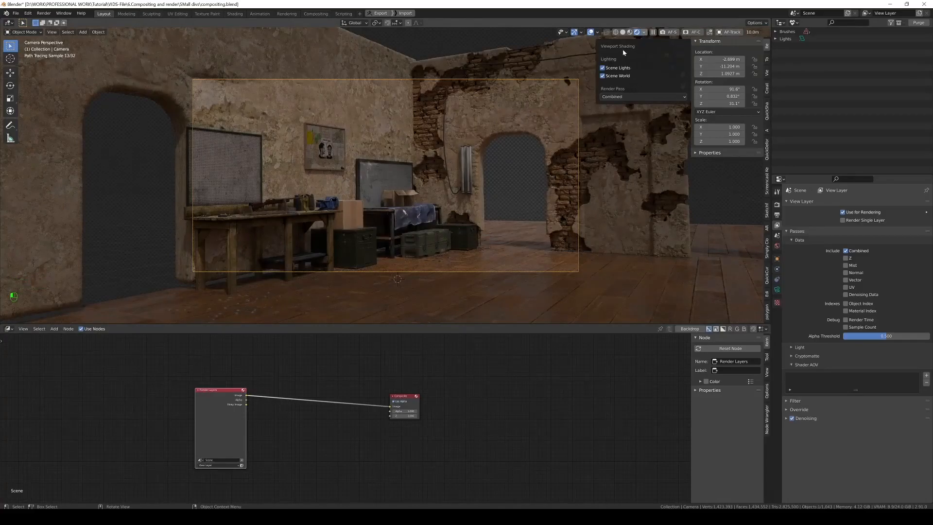
left_click(624, 97)
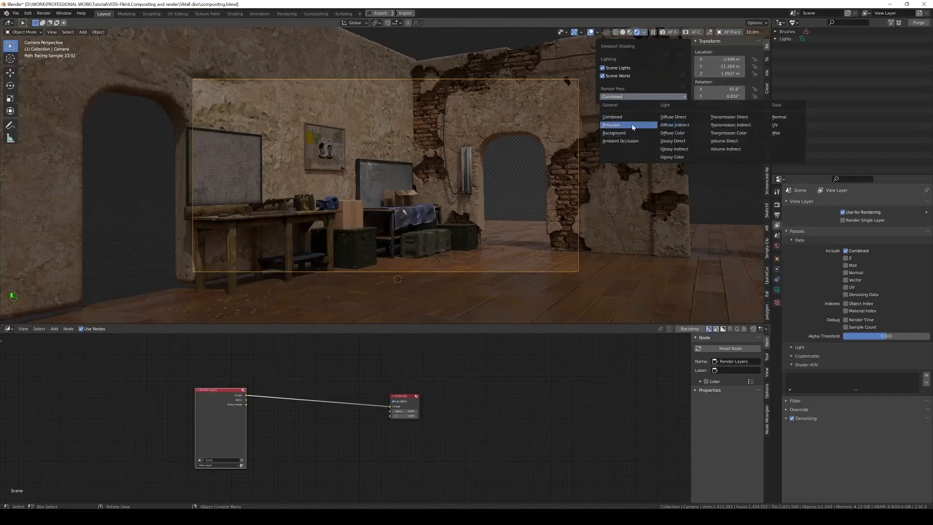
left_click(683, 134)
left_click(621, 97)
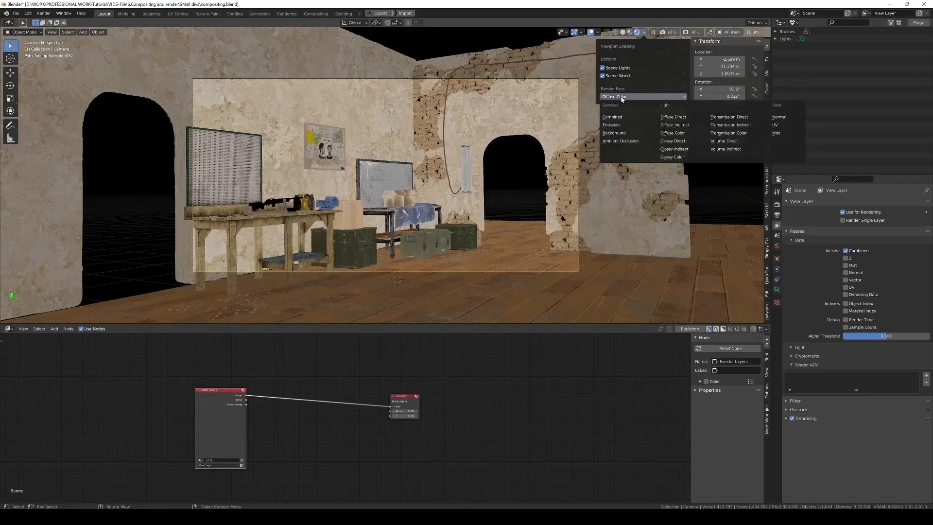
left_click(782, 117)
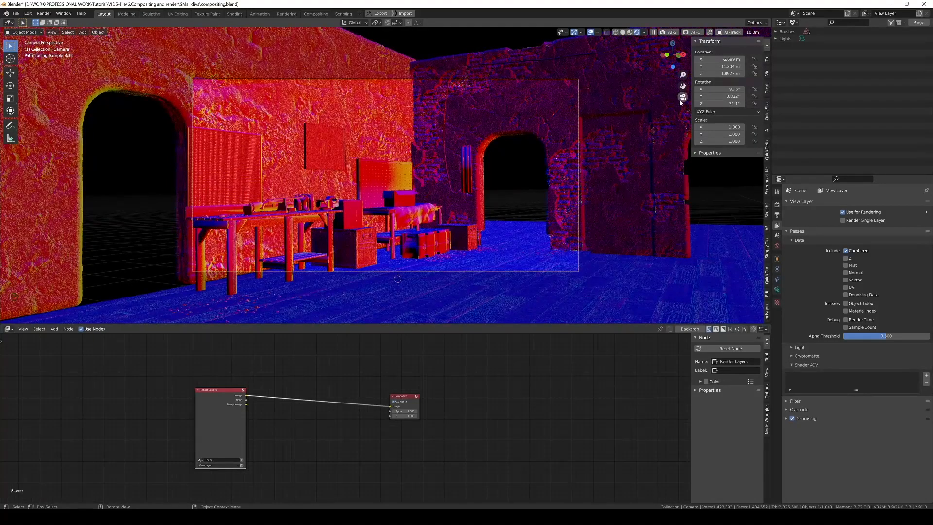
left_click(644, 33)
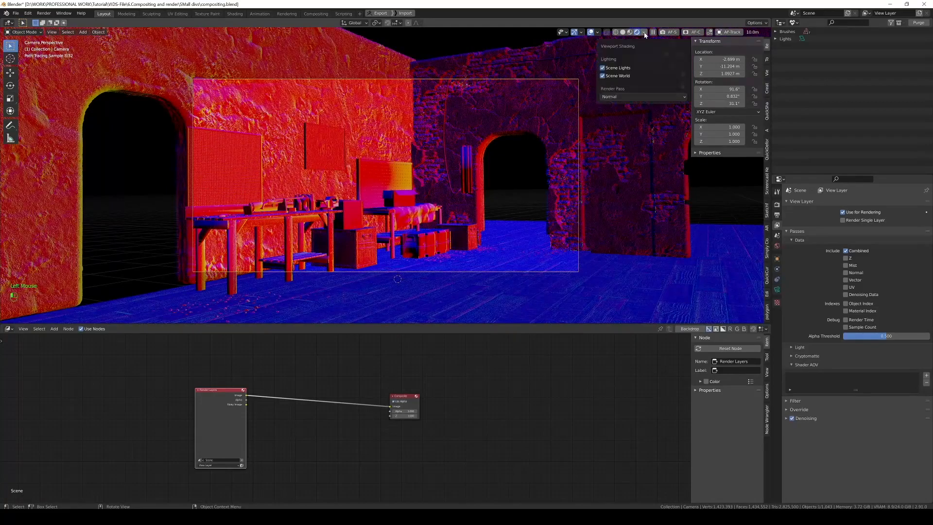
left_click(631, 96)
left_click(628, 116)
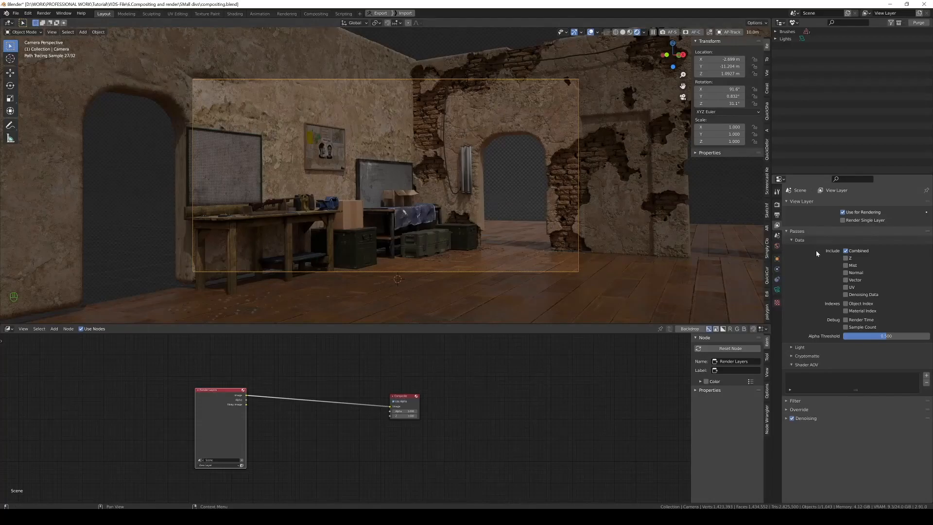
Step: Enable the Mist, Normal, Diffuse Color and Ambient Occlusion passes for the view layer
left_click(793, 348)
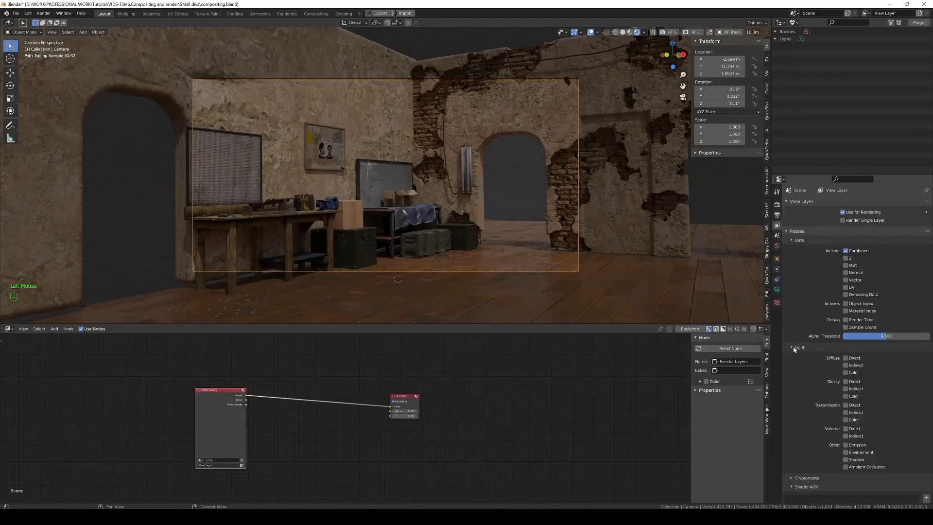
left_click(845, 265)
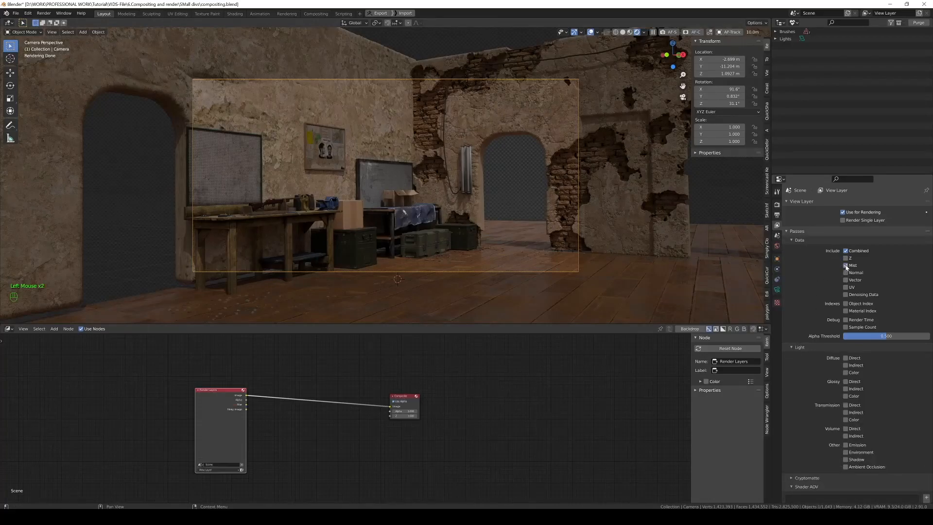
left_click(845, 272)
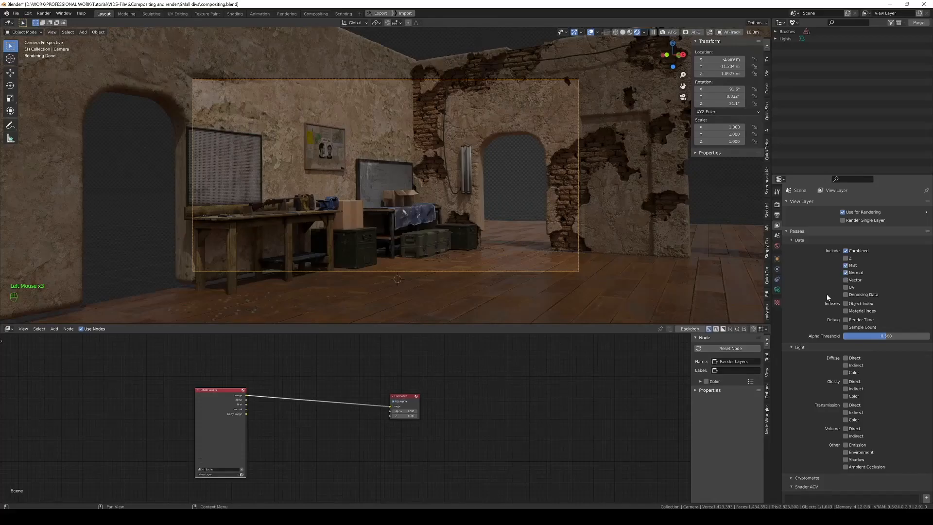
scroll(827, 298, "down", 4)
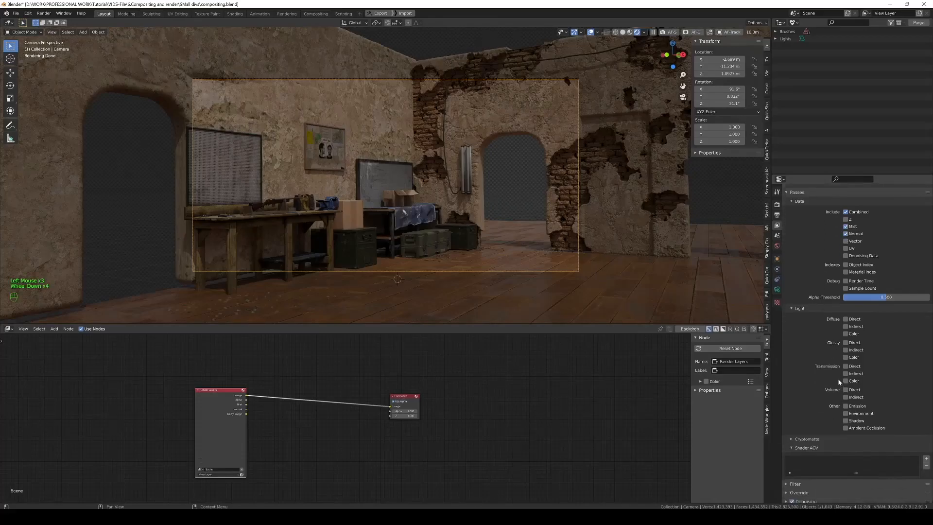
left_click(845, 333)
left_click(845, 428)
scroll(248, 442, "up", 3)
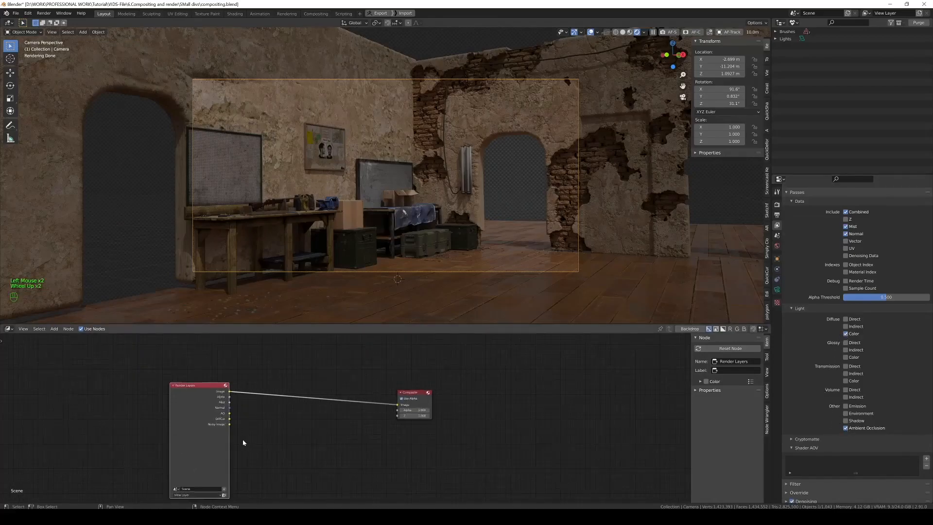
middle_click_drag(248, 442, 310, 433)
scroll(404, 423, "down", 4)
middle_click_drag(462, 433, 459, 432)
Step: Display the Mist render pass in the 3D viewport
left_click(644, 33)
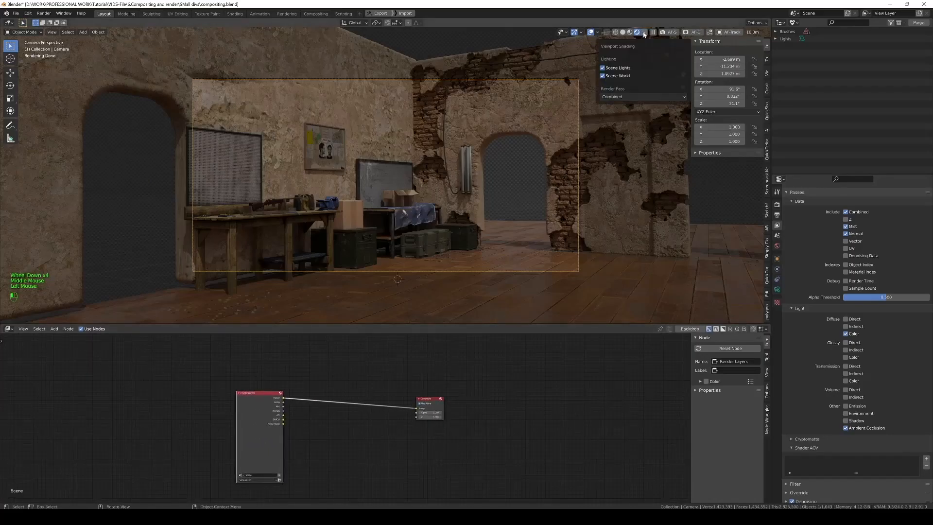
left_click(625, 98)
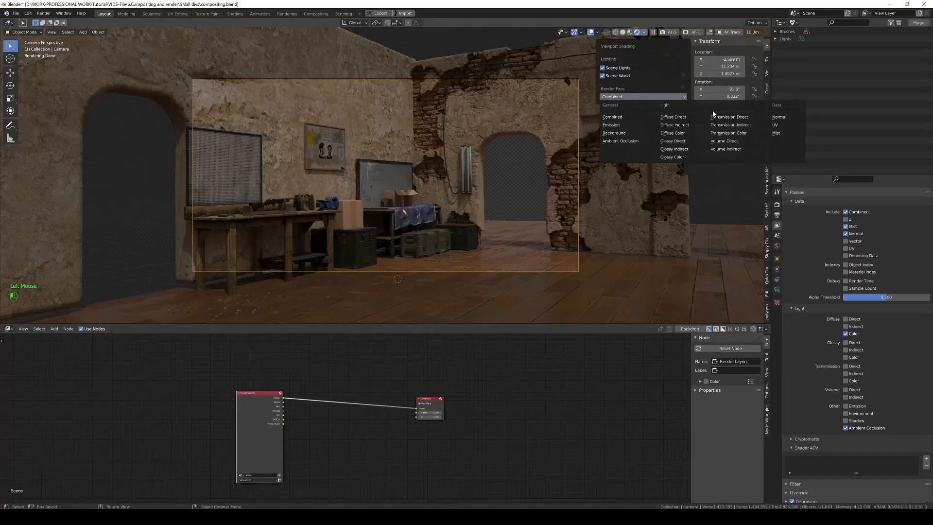
left_click(776, 133)
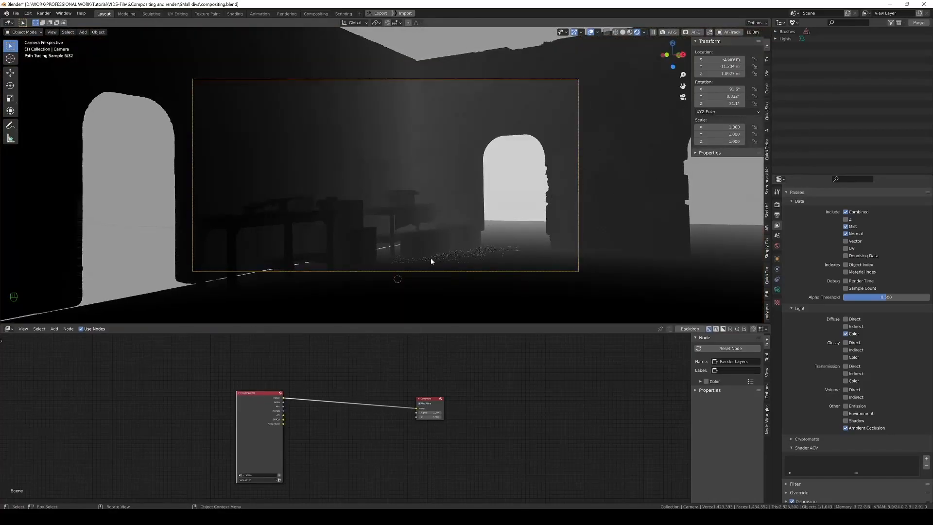
Step: Set the depth of the world's Mist Pass to 26 m
left_click(776, 215)
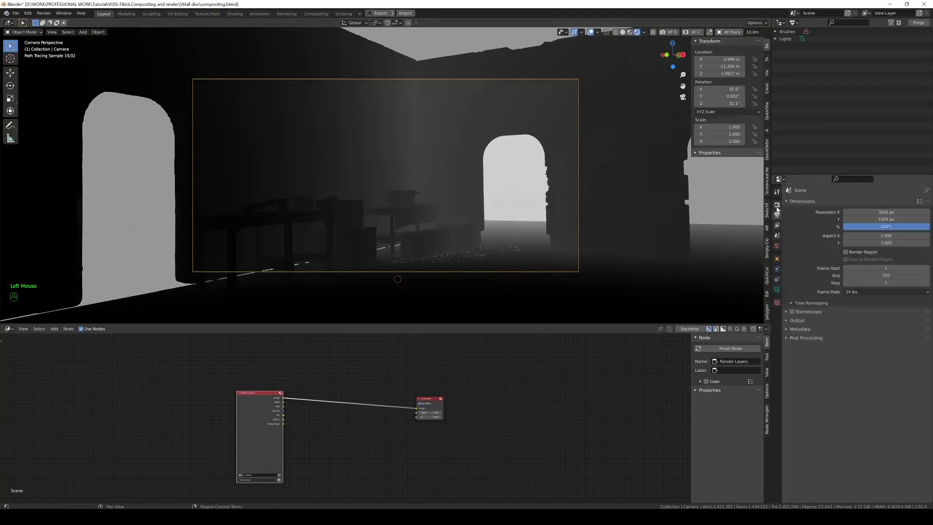
left_click(777, 243)
left_click(778, 246)
left_click(777, 225)
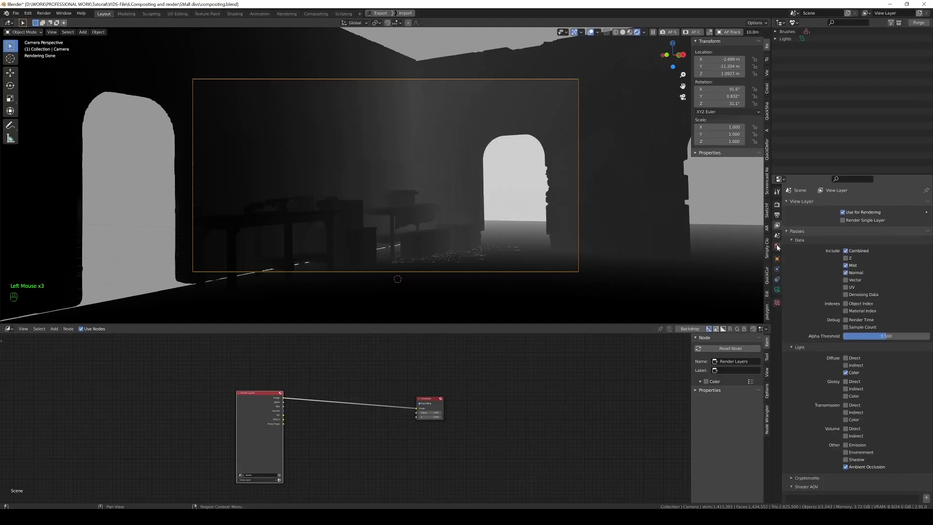
left_click(778, 247)
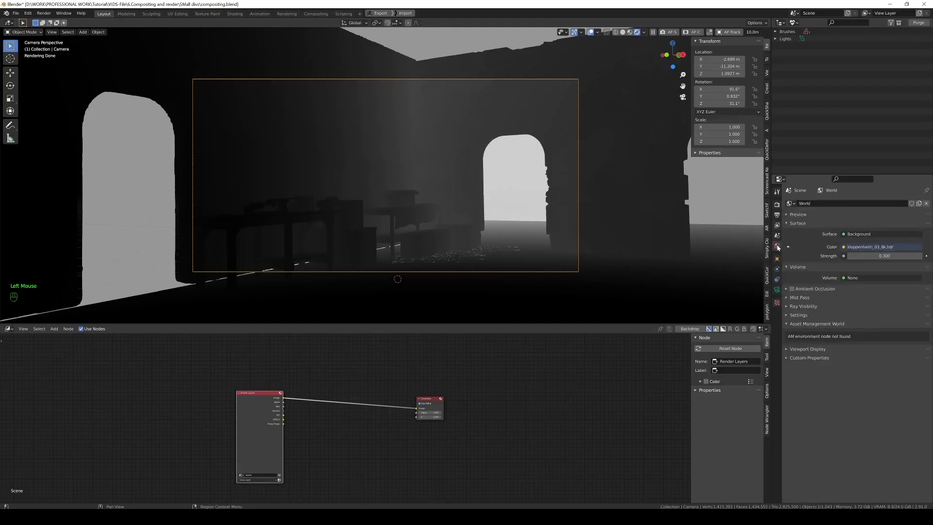
left_click(788, 296)
left_click_drag(873, 307, 870, 315)
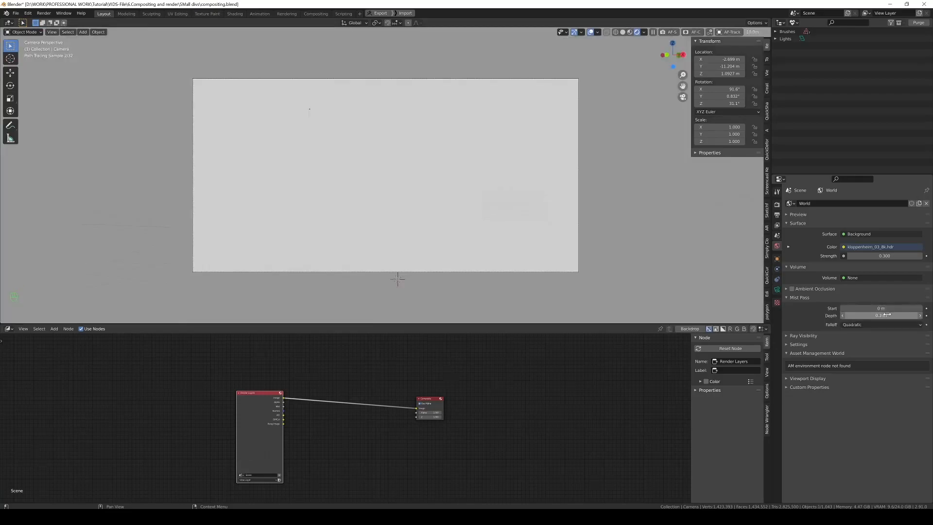
left_click_drag(885, 315, 891, 315)
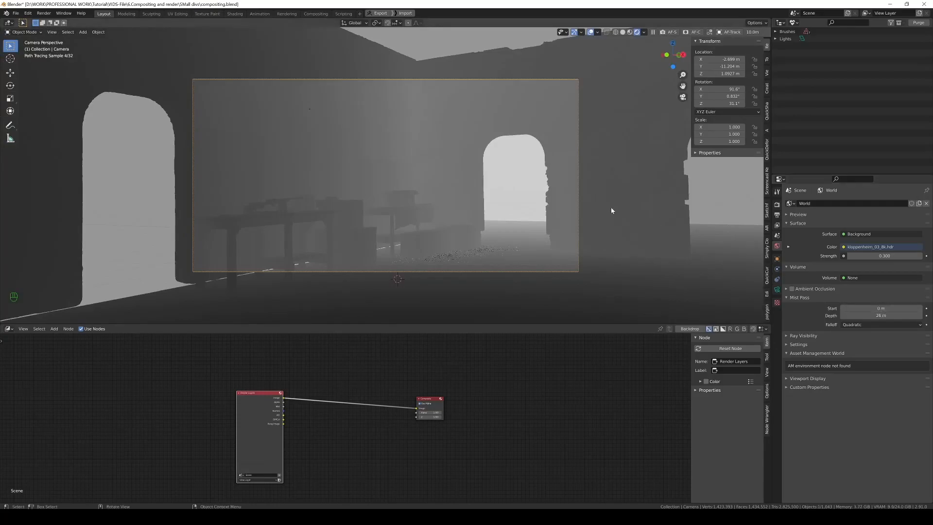
Step: Preview the Ambient Occlusion and Diffuse Color passes in the 3D viewport and switch it back to Combined
left_click(644, 32)
left_click(632, 97)
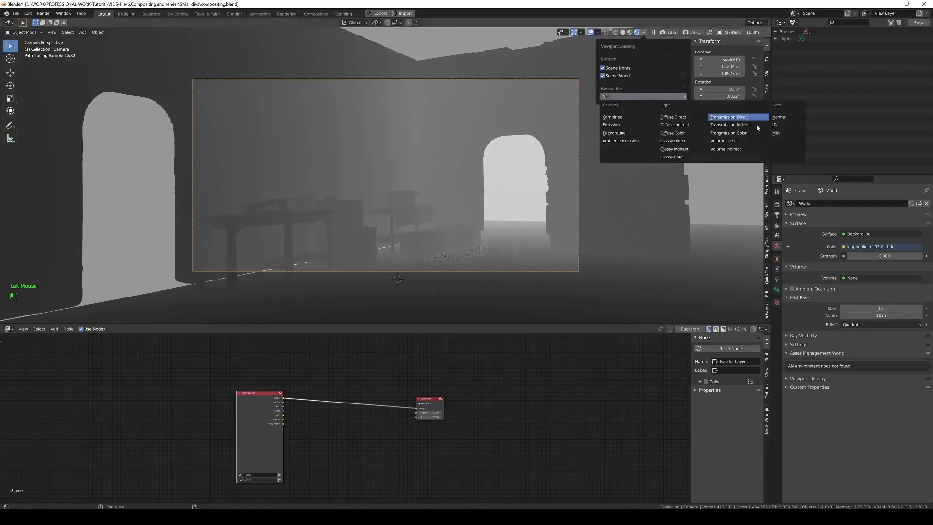
left_click(626, 141)
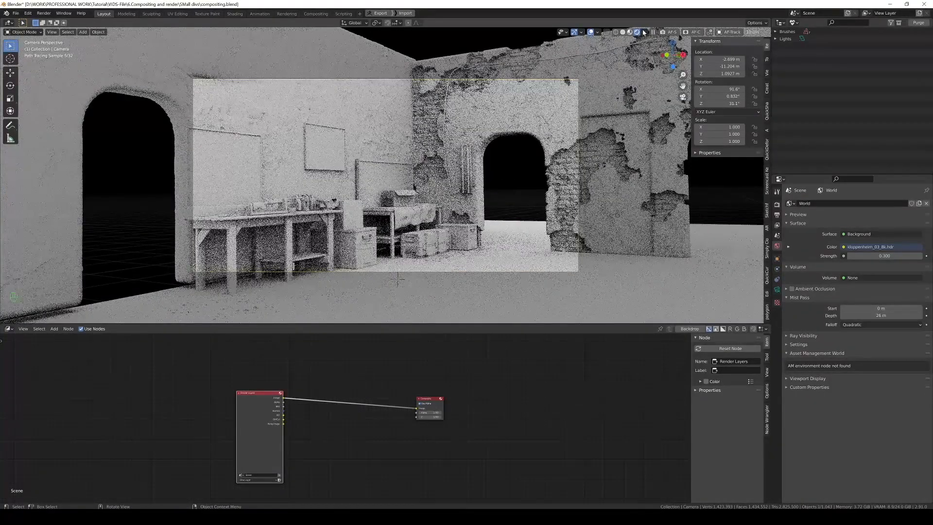
left_click(644, 32)
left_click(632, 97)
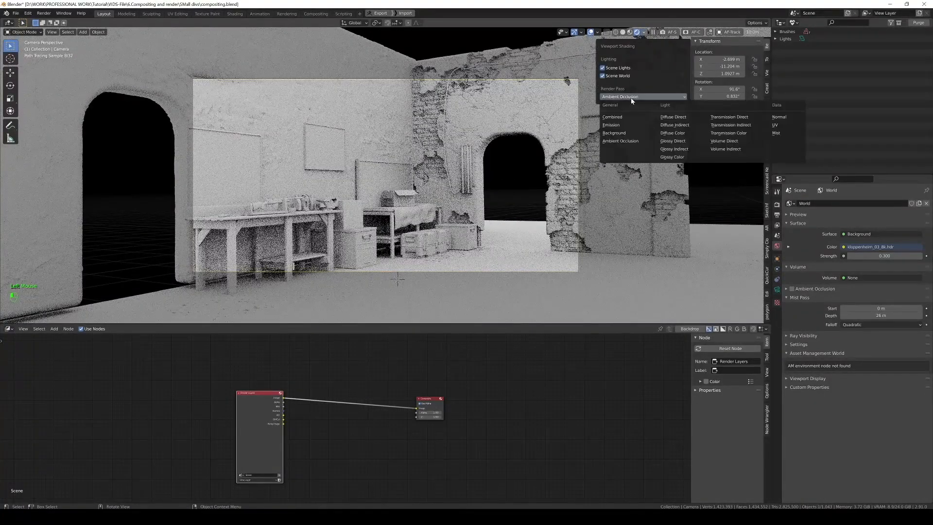
left_click(680, 133)
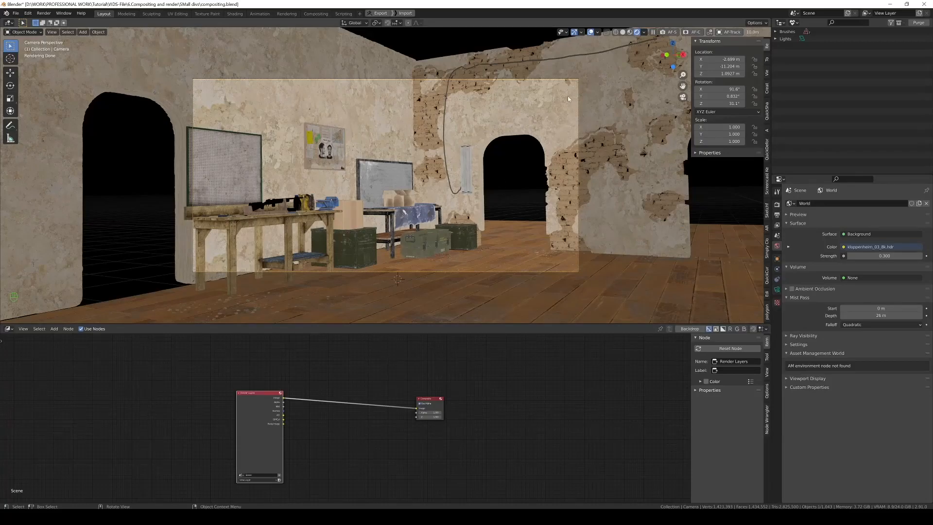
left_click(644, 33)
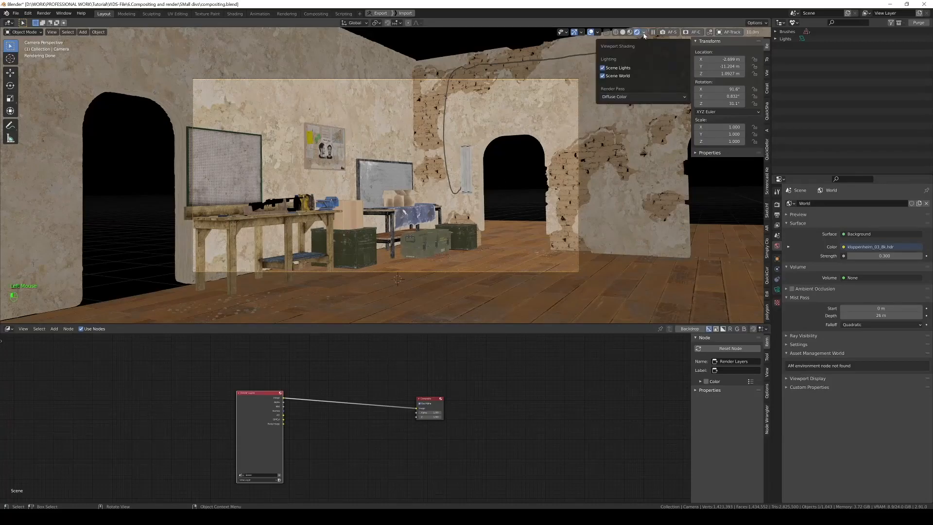
left_click(632, 96)
left_click(623, 118)
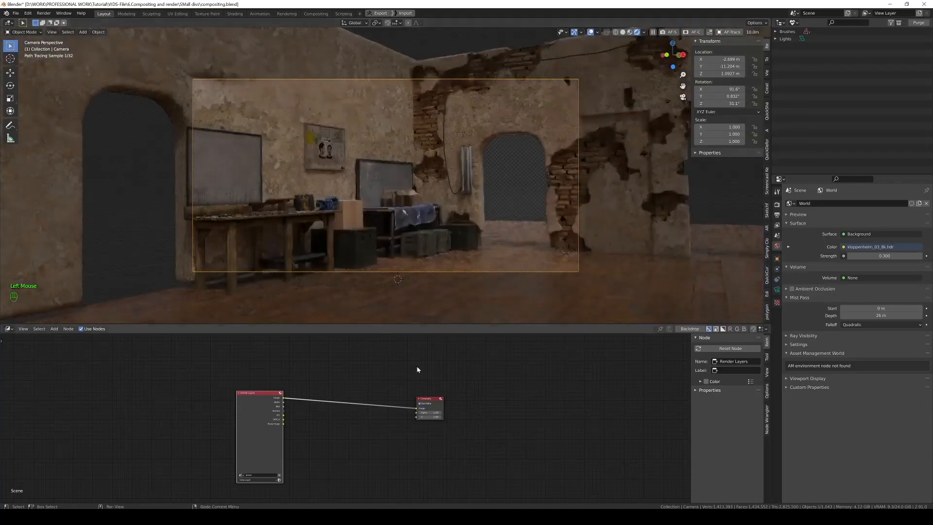
Step: Limit the render region to the camera frame, render the image and minimize the render window
middle_click_drag(348, 394, 363, 399)
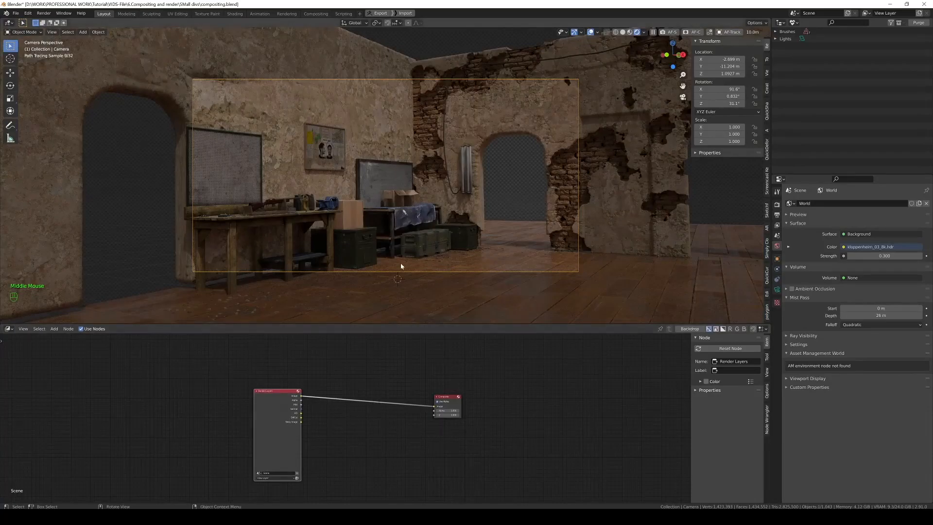
key("ctrl+b")
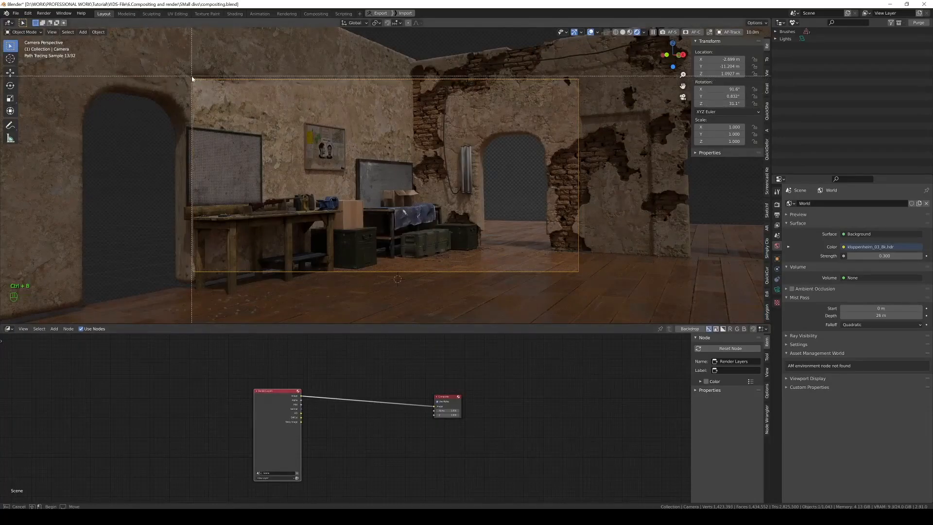
left_click_drag(193, 78, 578, 272)
key("F12")
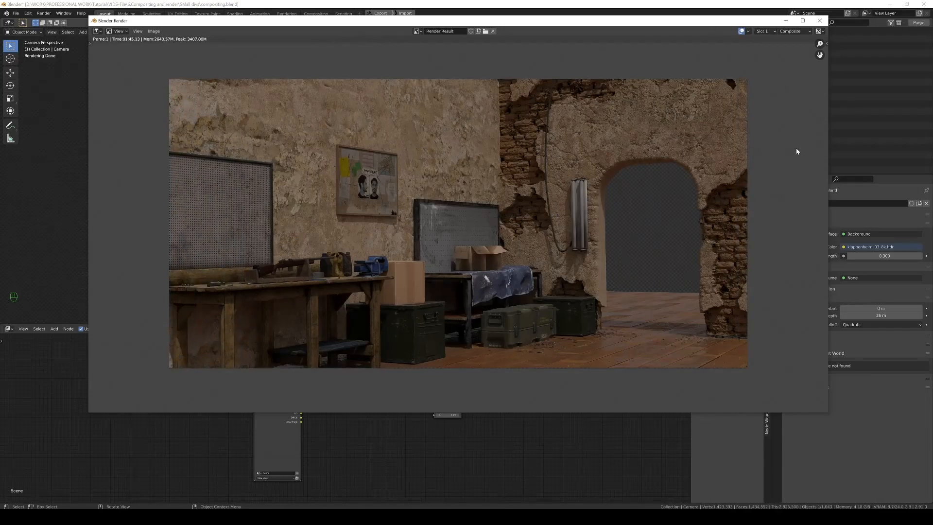
left_click(787, 22)
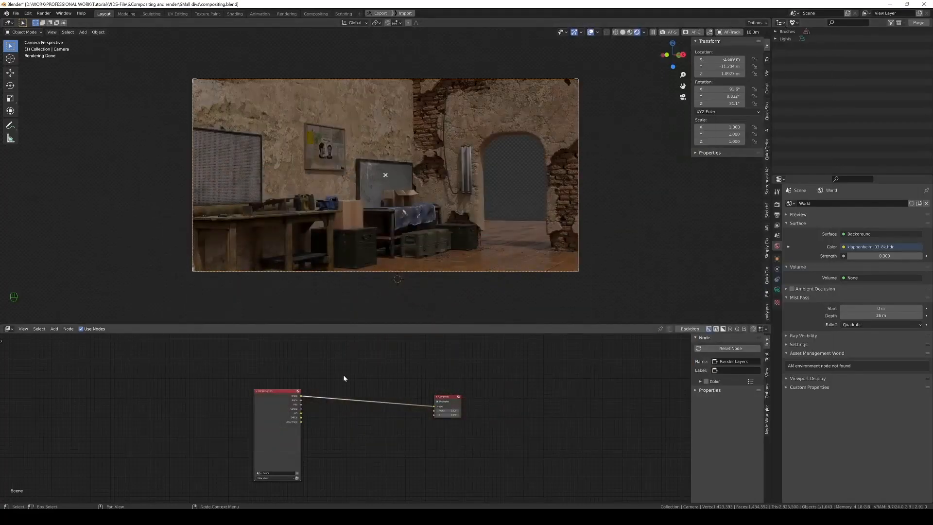
Step: Shift the Render Layers node slightly further from the Composite node to make room between them
middle_click_drag(343, 379, 376, 350)
scroll(356, 372, "up", 2)
middle_click_drag(457, 384, 381, 387)
scroll(373, 387, "down", 2)
left_click_drag(278, 389, 266, 389)
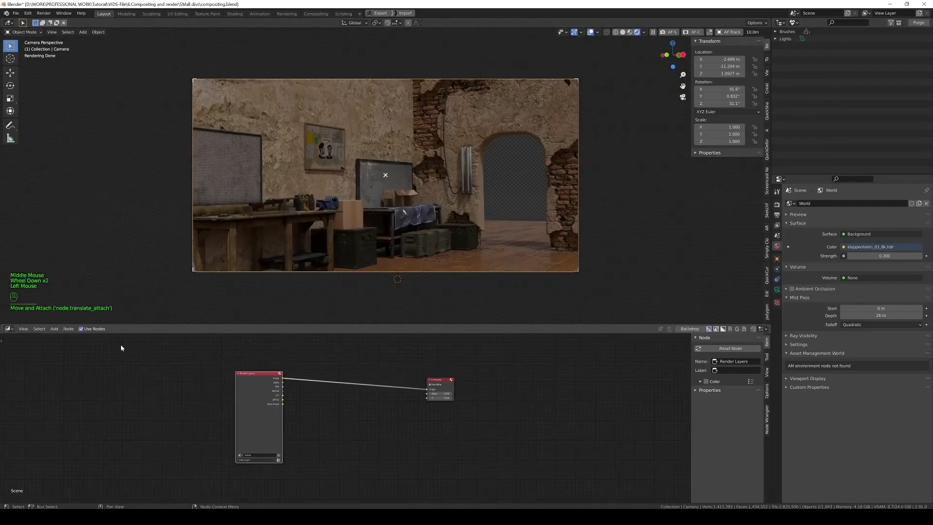
Step: Add a Viewer node below the Composite node and link the Render Layers' Image output to it
left_click(552, 372)
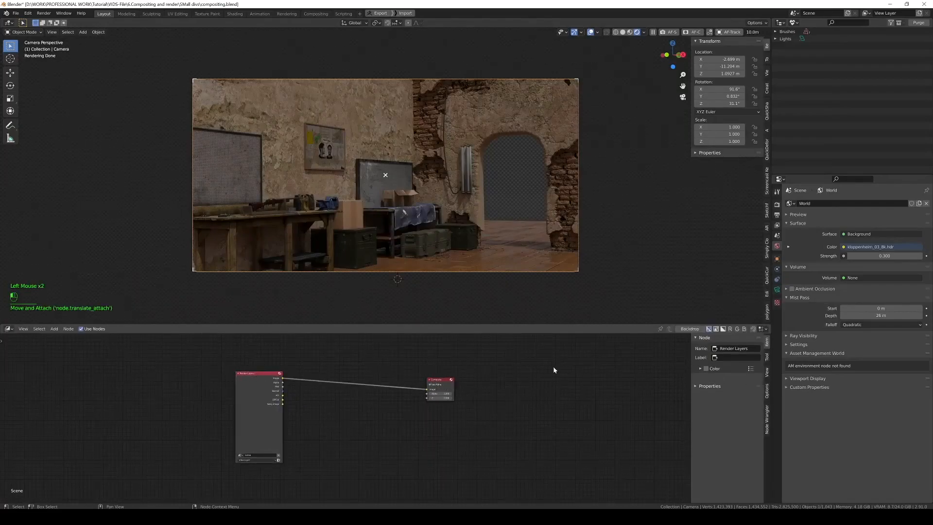
left_click(491, 369)
key("shift+a")
left_click(475, 369)
type("viewer")
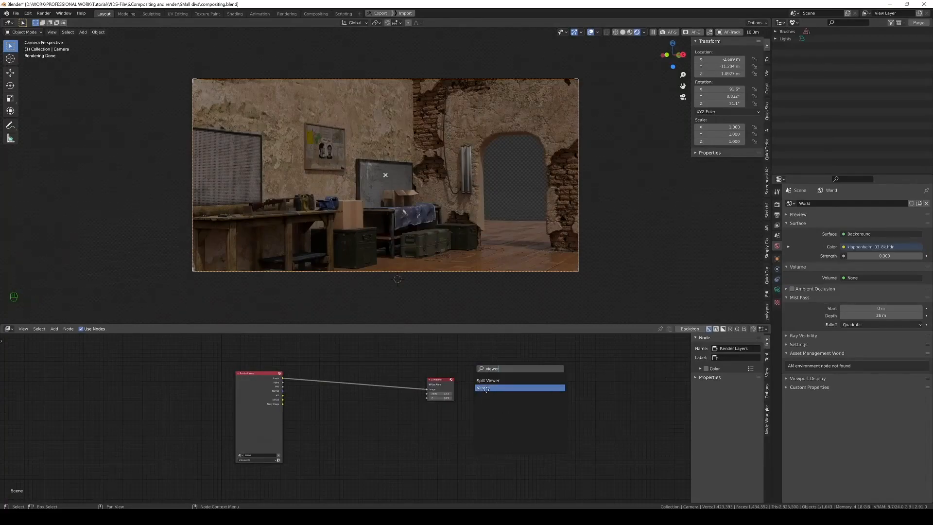
key("Return")
left_click(368, 409)
scroll(340, 416, "up", 3)
left_click_drag(266, 368, 436, 421)
left_click(456, 414)
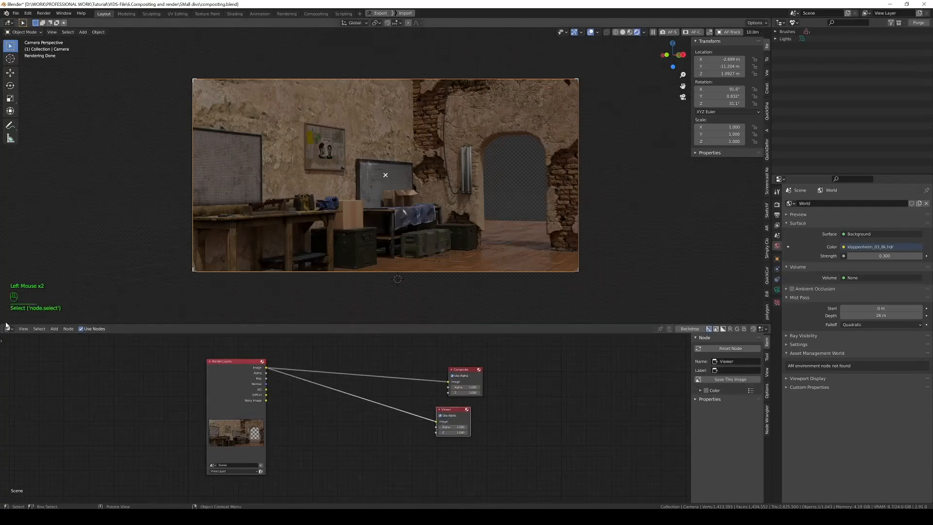
Step: Switch the 3D viewport to solid shading and enlarge the compositor with its backdrop enabled
left_click(622, 32)
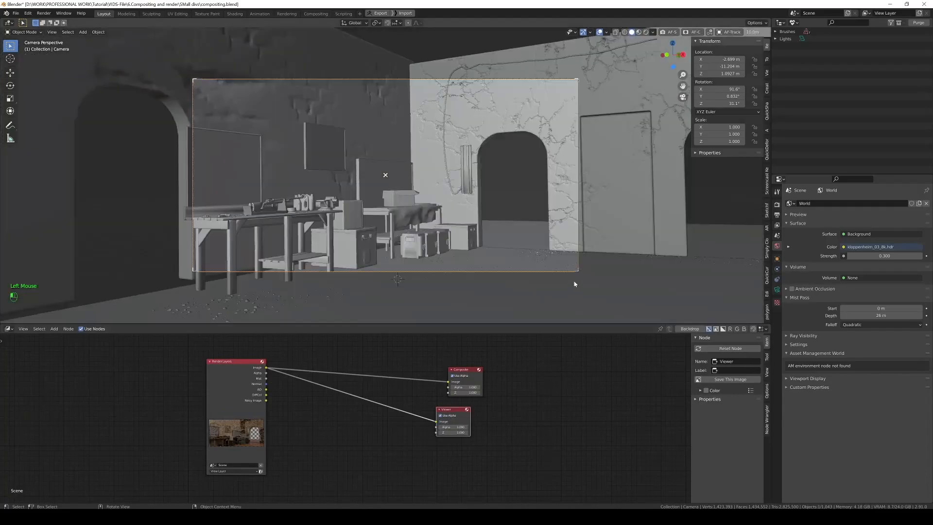
left_click_drag(554, 325, 554, 168)
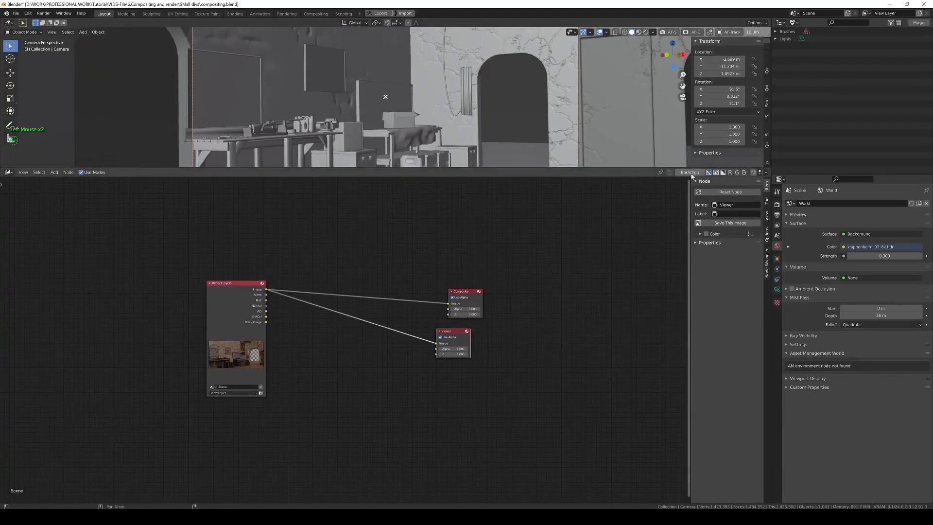
left_click(690, 173)
scroll(497, 287, "down", 4)
scroll(495, 296, "up", 4)
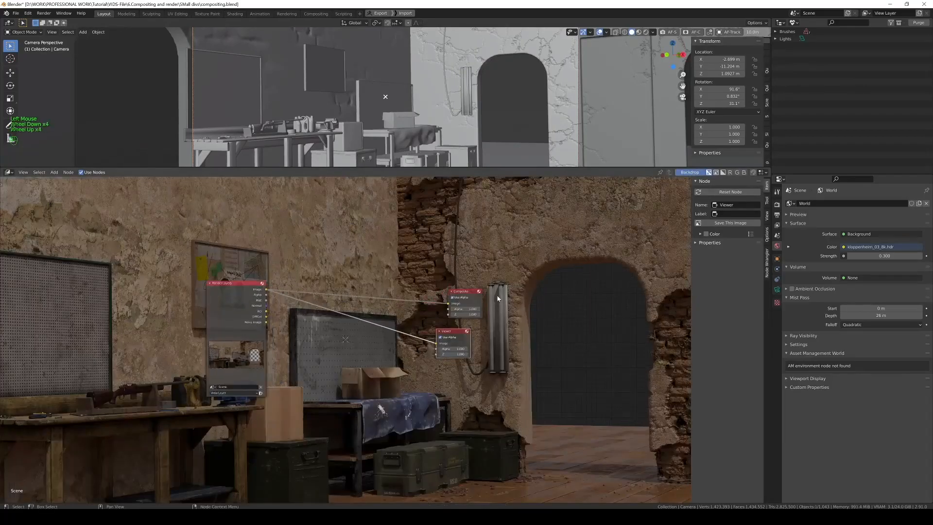
Step: Make room before the Viewer node and insert a Denoise node on the link between Render Layers and Viewer
scroll(510, 307, "down", 1)
middle_click_drag(368, 277, 384, 293)
left_click_drag(470, 341, 523, 359)
key("shift+a")
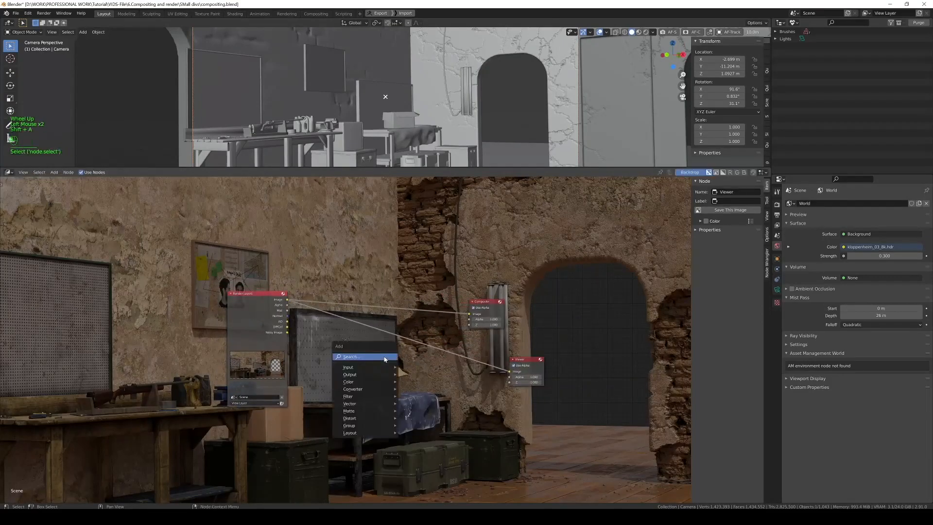
left_click(397, 364)
type("denoi")
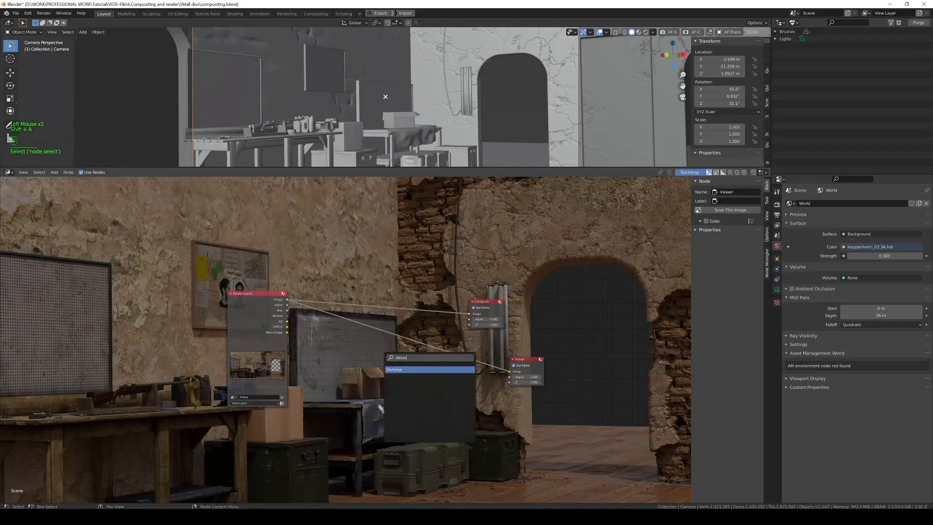
key("Return")
left_click(415, 337)
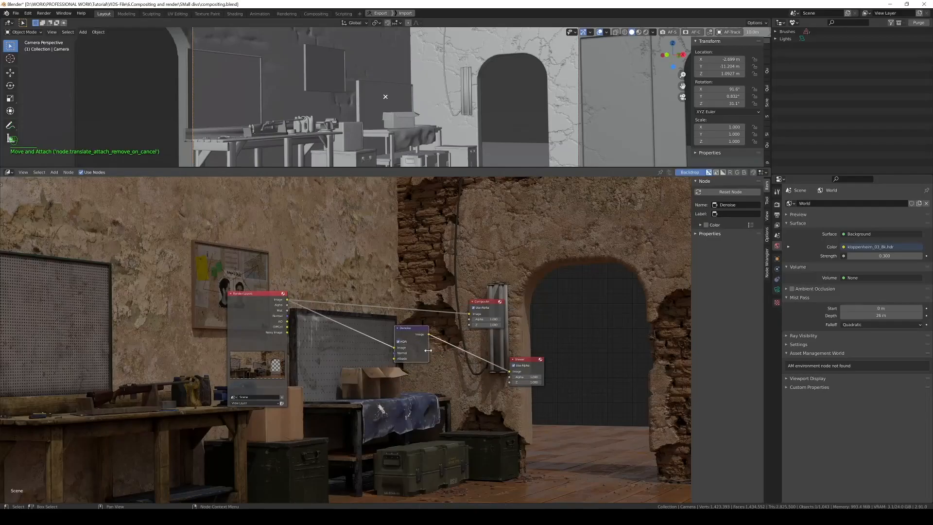
left_click_drag(411, 335, 414, 339)
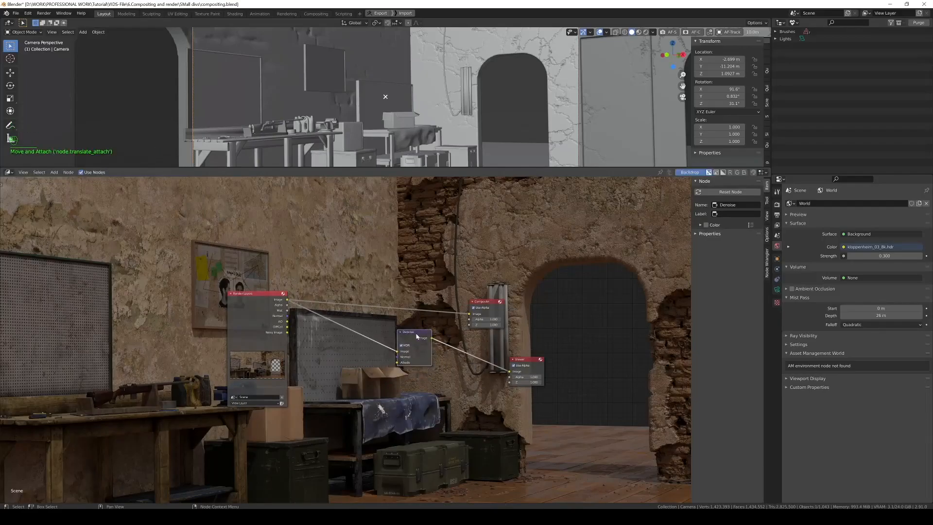
Step: Move the Viewer node lower, away from the Denoise and Composite nodes
middle_click_drag(437, 395, 453, 372)
left_click_drag(534, 340, 528, 384)
middle_click_drag(398, 368, 404, 359)
left_click(403, 359)
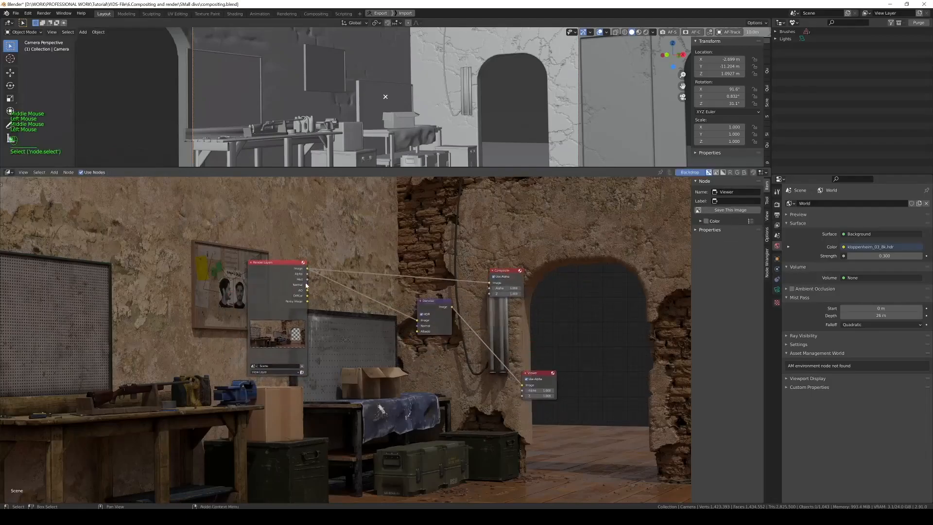
Step: Preview the Mist, AO, Normal and DiffCol passes in the backdrop by linking each in turn to the Viewer
left_click_drag(308, 279, 522, 384)
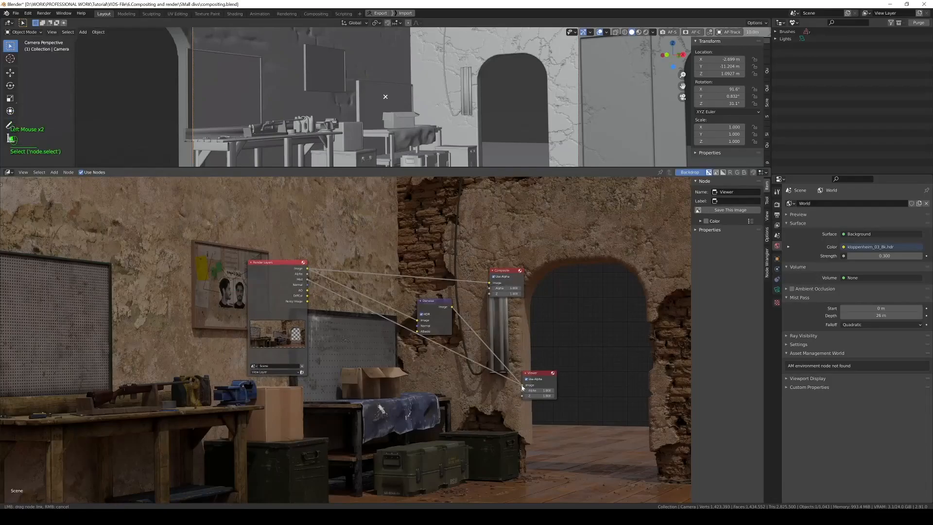
left_click_drag(307, 290, 522, 386)
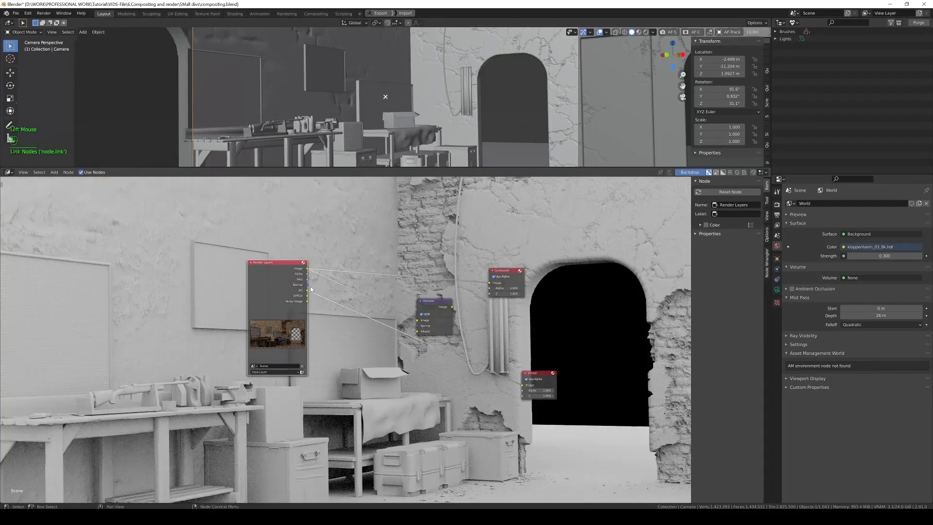
left_click_drag(307, 286, 522, 385)
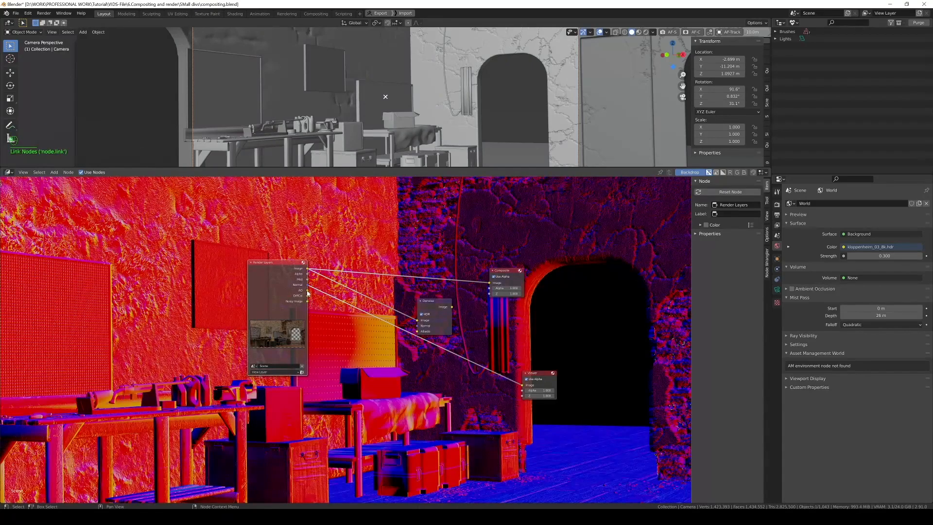
left_click_drag(307, 290, 523, 388)
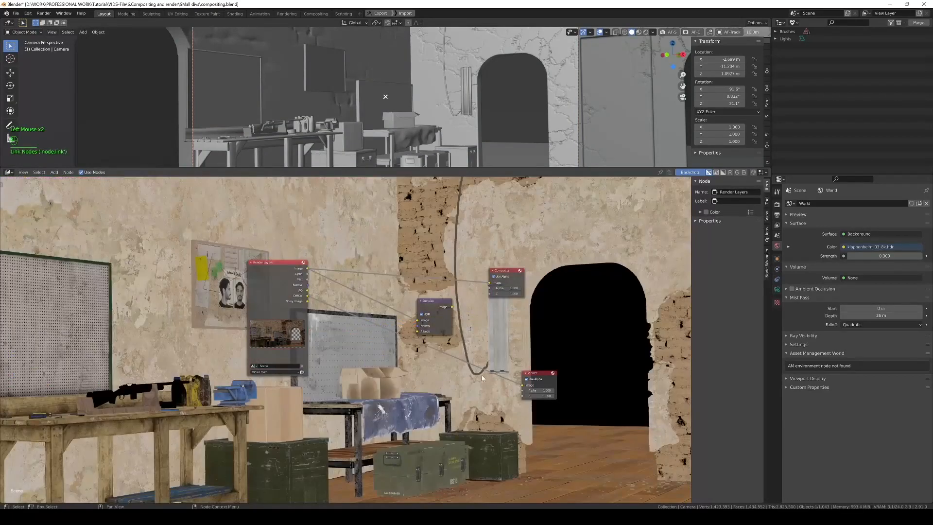
scroll(436, 378, "down", 5)
scroll(435, 376, "up", 5)
scroll(435, 366, "up", 1)
scroll(569, 324, "down", 3)
middle_click_drag(569, 323, 549, 330)
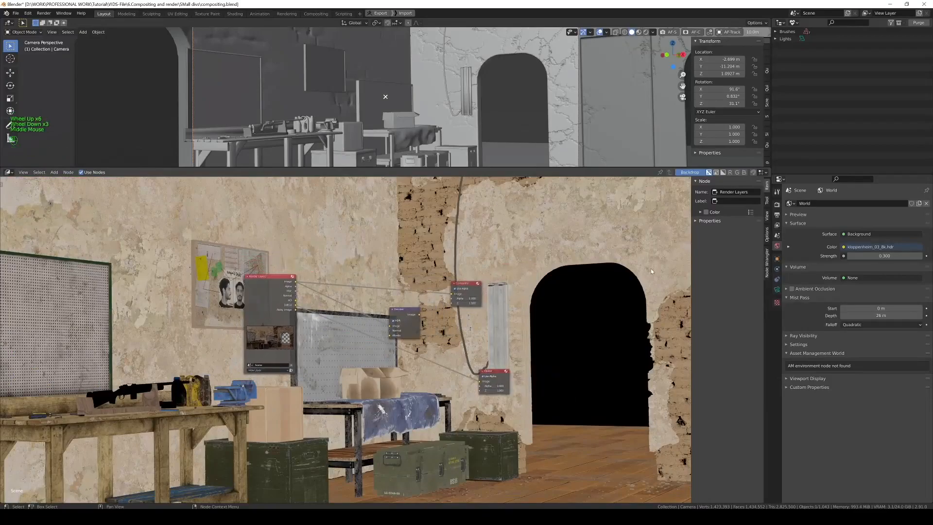
Step: Move the Viewer node closer to the Denoise node and start saving the Viewer's image
scroll(348, 341, "up", 2)
left_click(525, 383)
left_click_drag(524, 383, 506, 366)
left_click(504, 363)
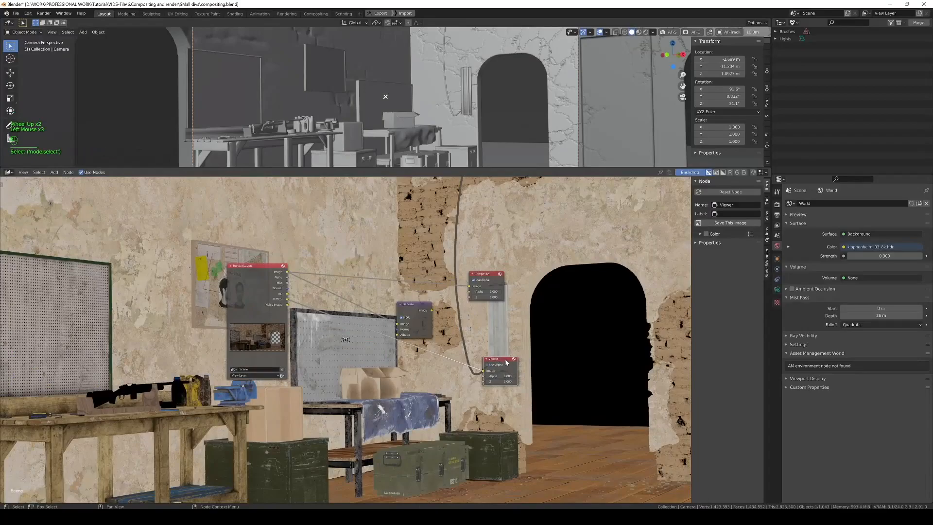
left_click(727, 223)
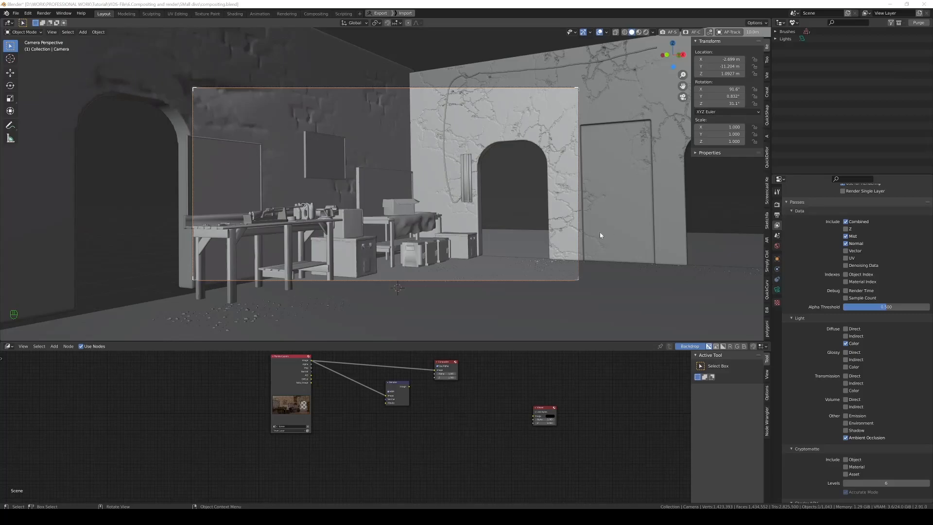
Step: Enable the Object and Material Cryptomatte passes for the view layer
middle_click_drag(436, 410, 460, 411)
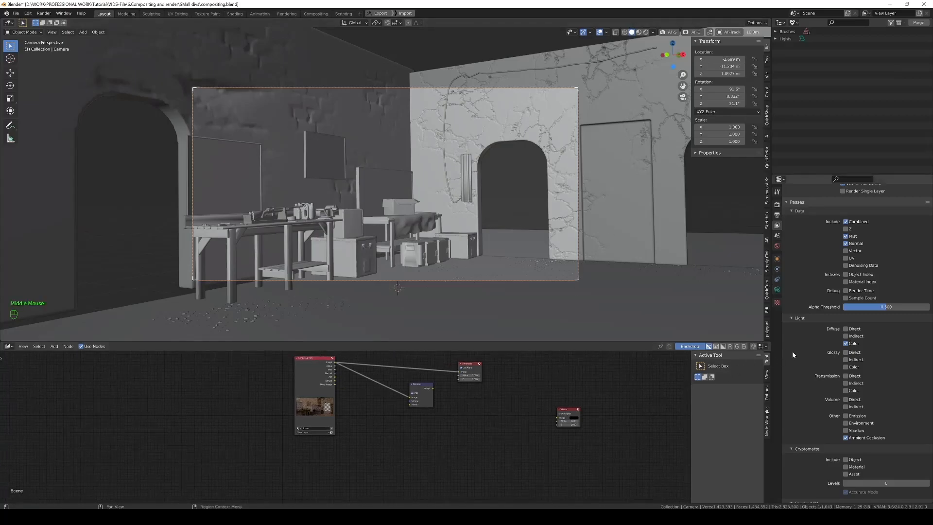
scroll(416, 430, "up", 3)
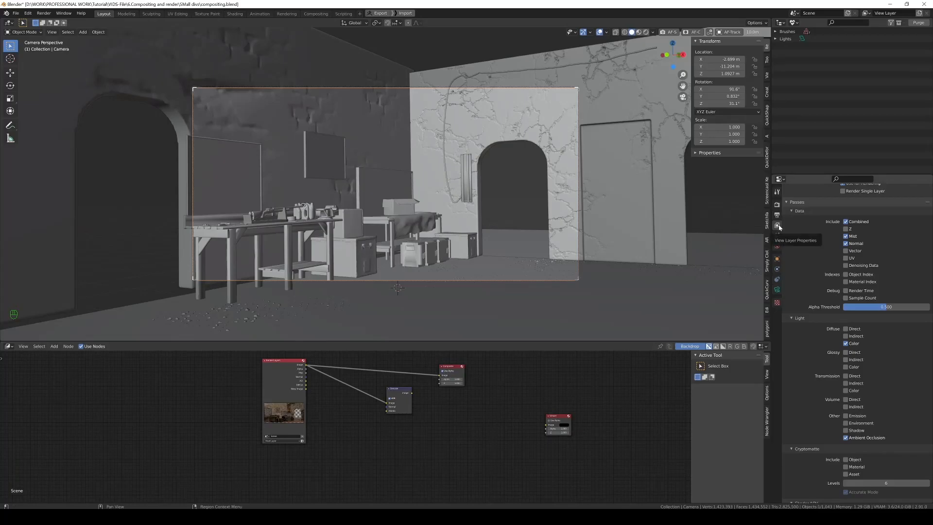
scroll(813, 438, "down", 2)
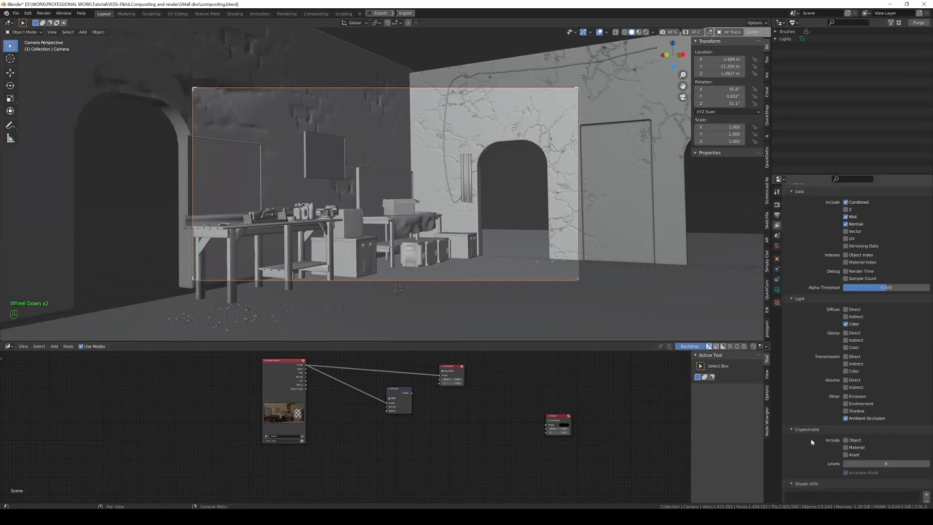
left_click(845, 447)
left_click(844, 440)
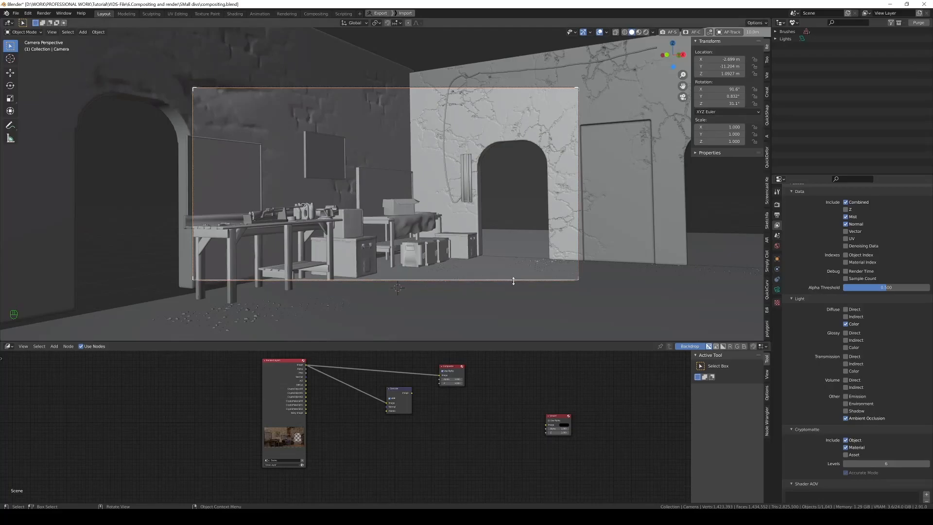
Step: Add a Cryptomatte node below the Denoise node
left_click(391, 445)
left_click(388, 442)
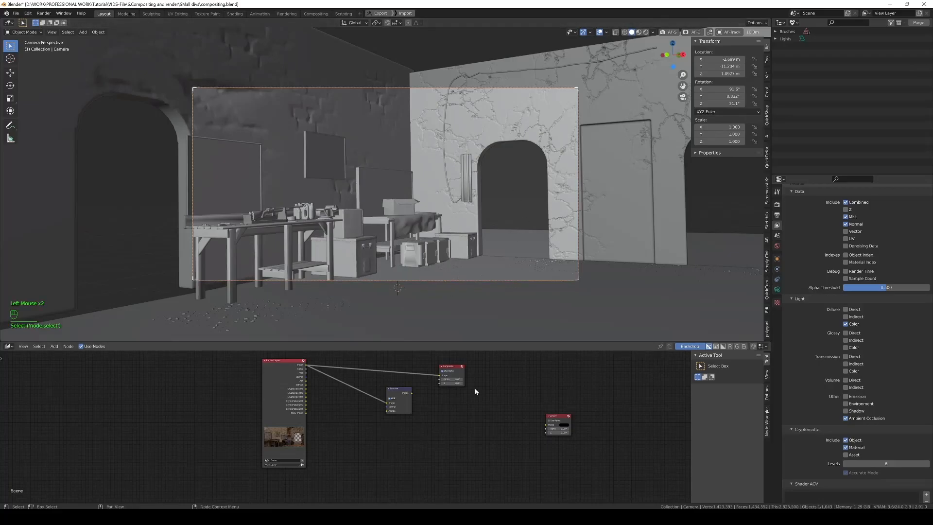
left_click(399, 435)
key("shift+a")
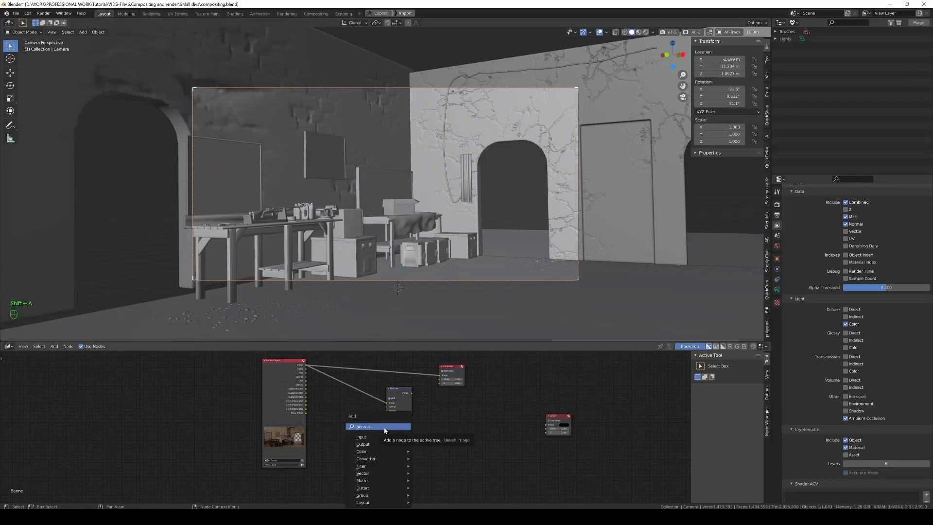
left_click(388, 428)
type("cry")
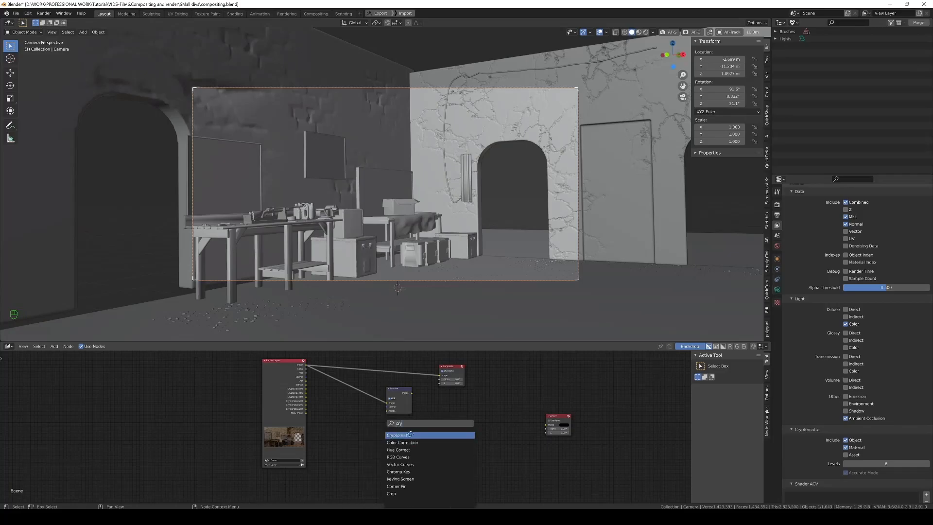
key("Return")
scroll(377, 427, "up", 1)
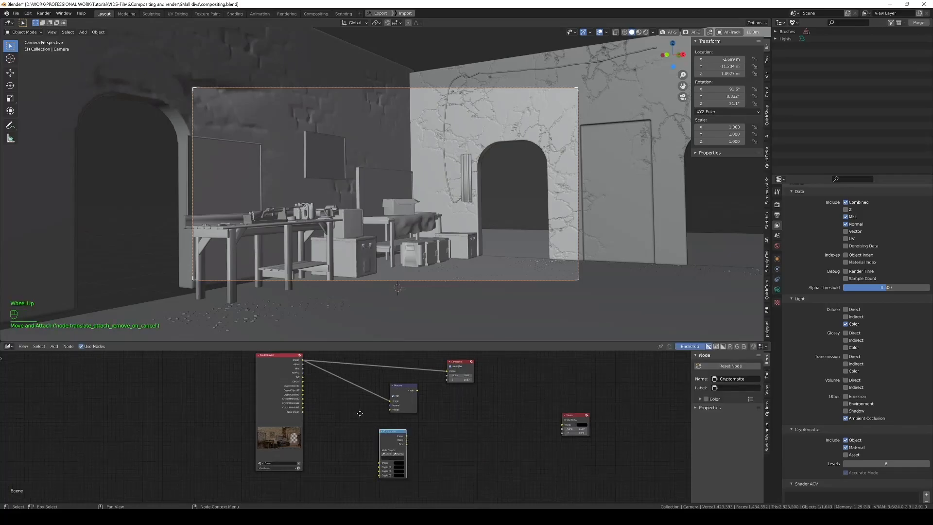
middle_click_drag(358, 415, 366, 407)
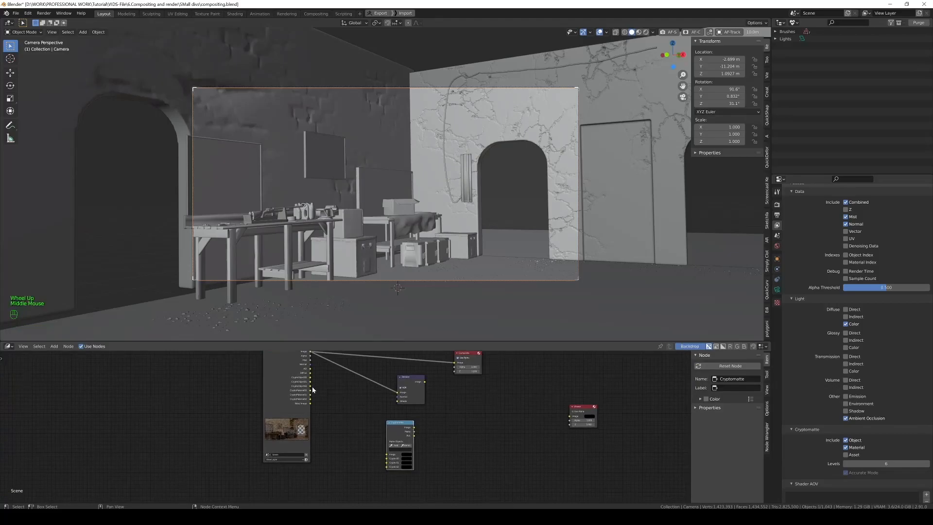
Step: Link the Render Layers' Image and three CryptoObject outputs to the Cryptomatte node, and its Pick output to the Viewer
left_click_drag(311, 380, 386, 455)
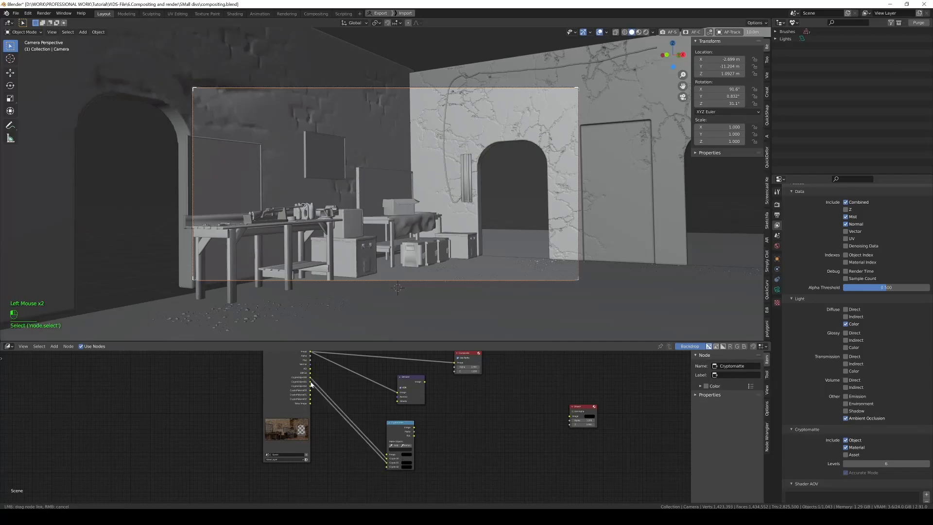
left_click_drag(311, 386, 311, 351)
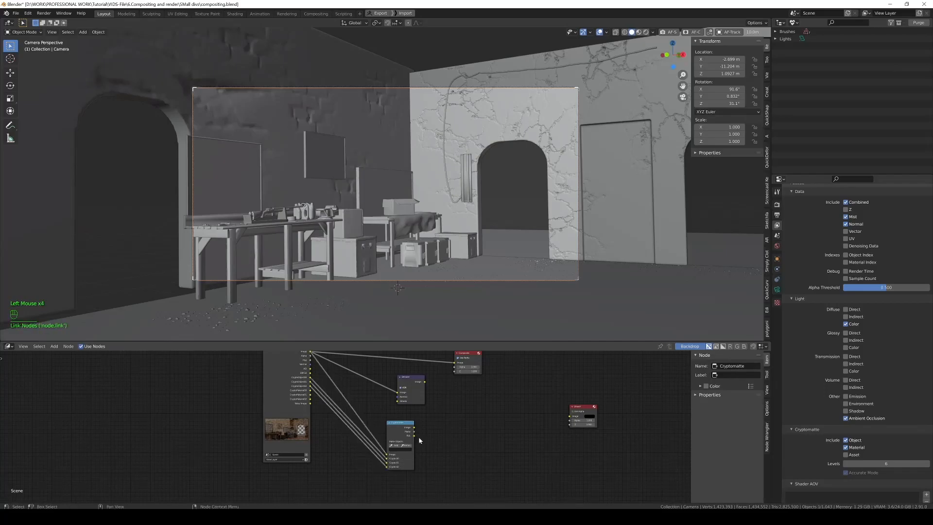
left_click_drag(414, 435, 567, 422)
scroll(488, 403, "down", 4)
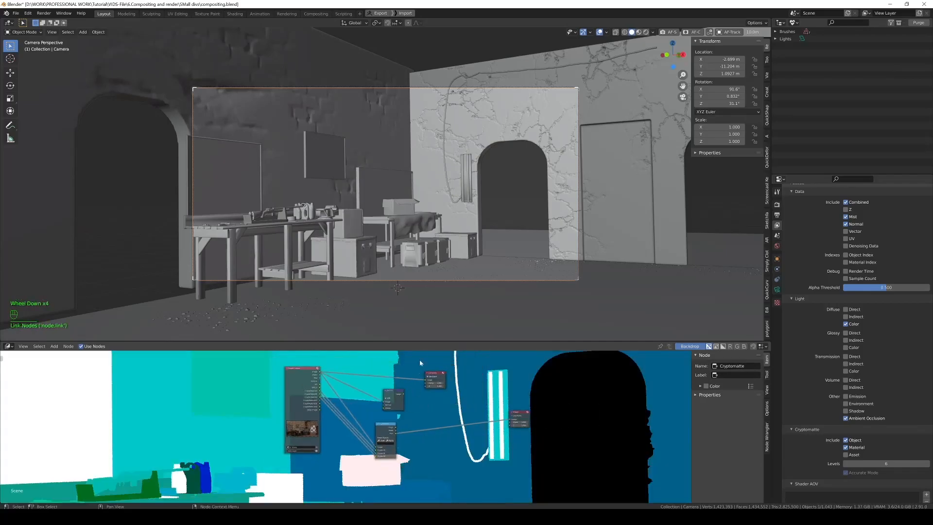
Step: Enlarge the compositor and examine the Cryptomatte pick colours of the scene's objects in the backdrop
left_click_drag(416, 342, 416, 137)
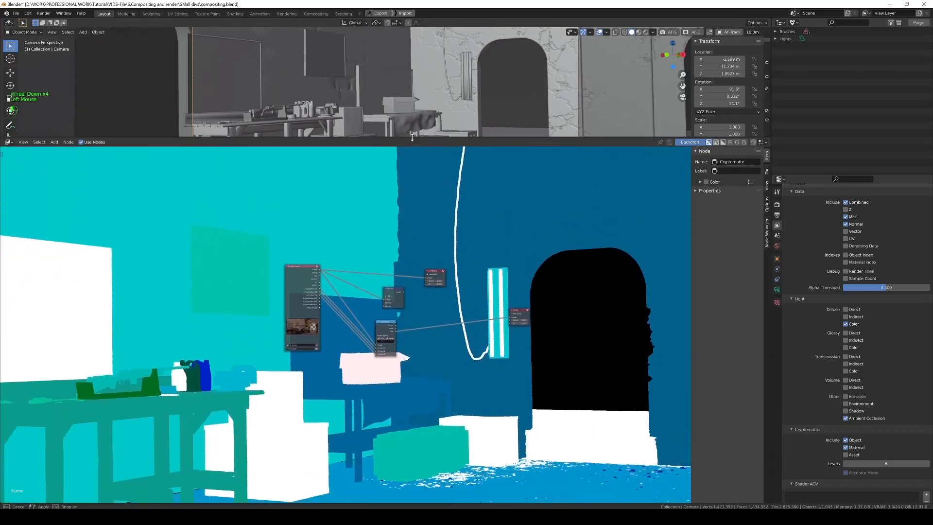
scroll(459, 332, "down", 2)
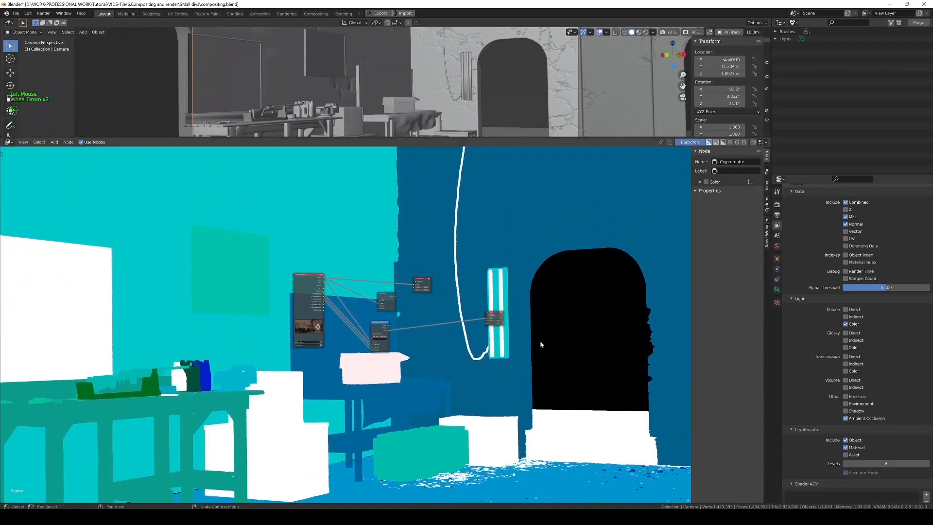
scroll(534, 344, "down", 4)
scroll(498, 360, "up", 1)
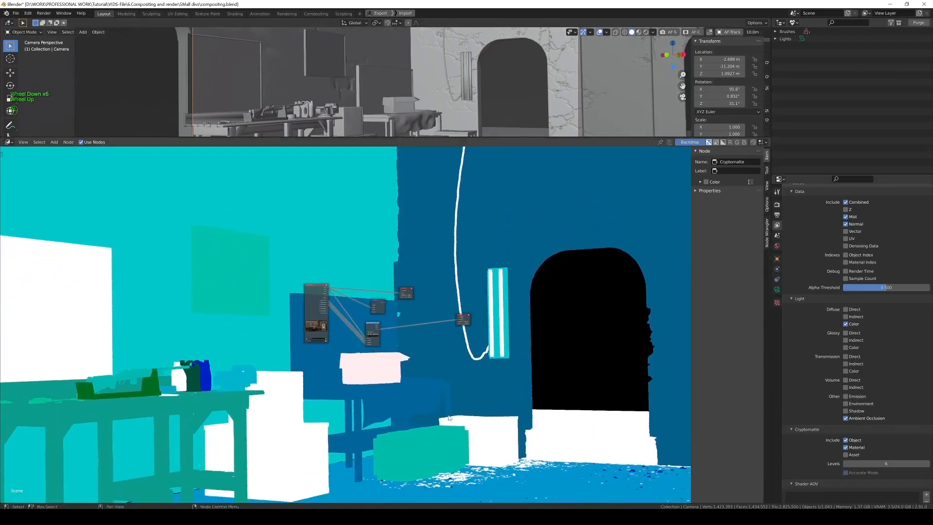
scroll(340, 330, "up", 12)
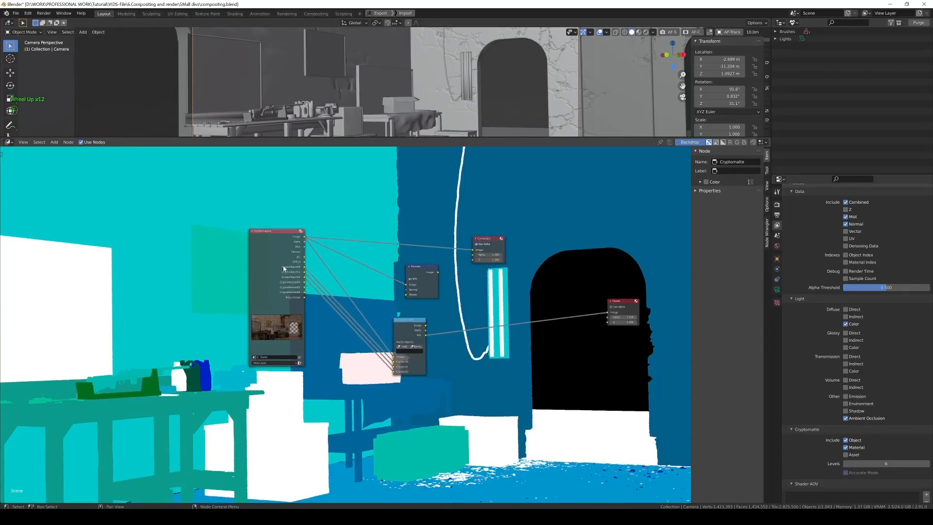
scroll(344, 347, "down", 8)
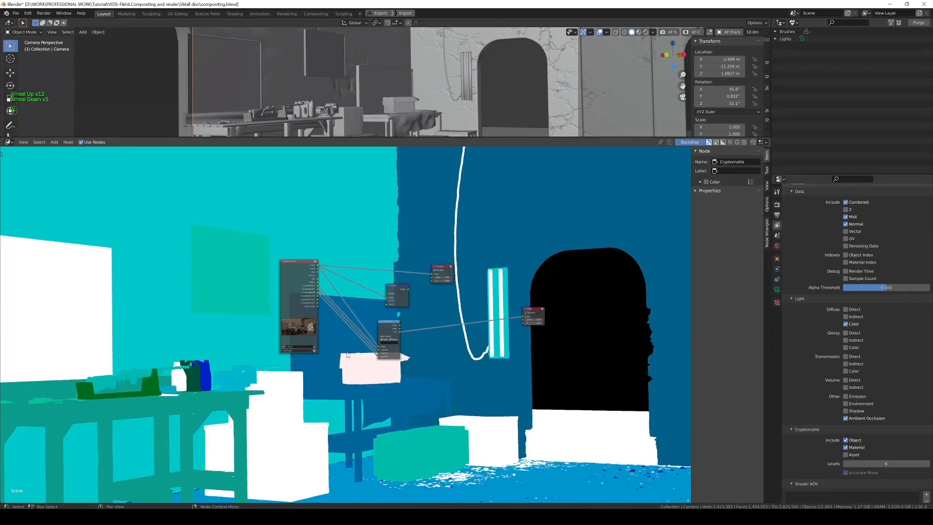
Step: Move the Cryptomatte node away from the Render Layers node, into the space between the Denoise and Viewer nodes
scroll(399, 377, "up", 2)
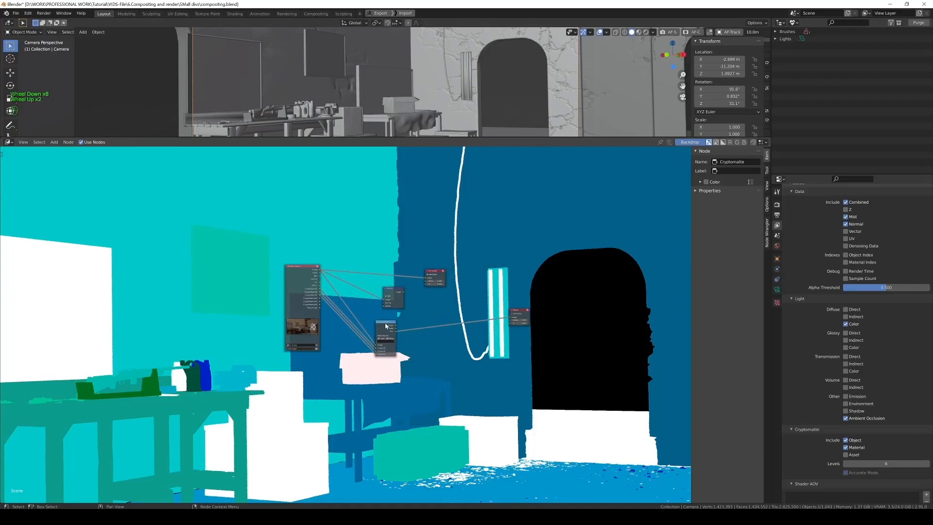
left_click_drag(386, 325, 429, 332)
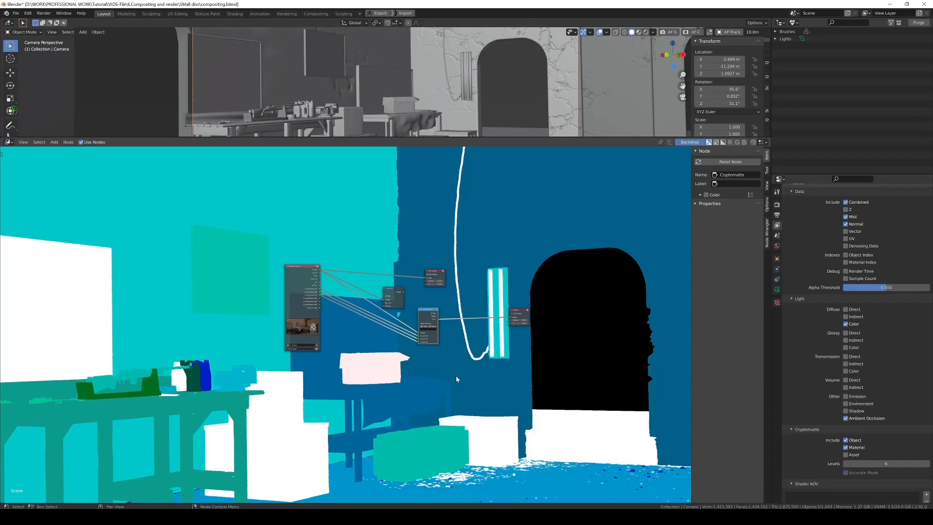
scroll(452, 365, "up", 2)
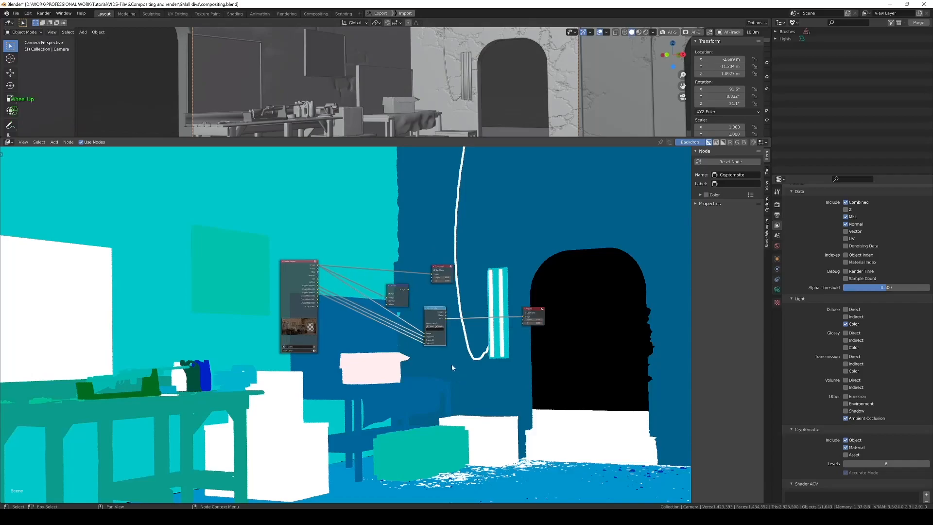
middle_click_drag(464, 380, 423, 362)
scroll(440, 355, "down", 3)
scroll(407, 349, "up", 3)
left_click(408, 348)
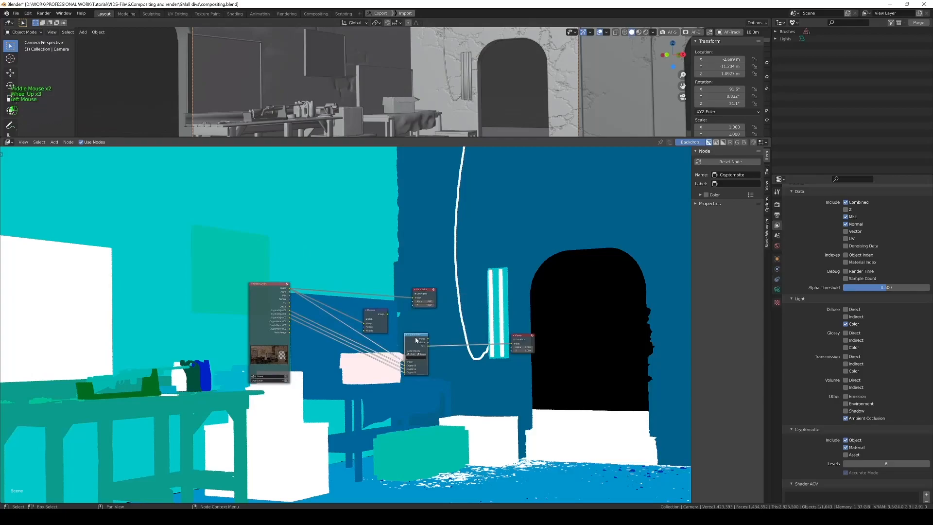
Step: Enlarge the 3D viewport over the whole compositor area and open its viewport shading options
left_click_drag(1, 135, 416, 268)
scroll(466, 278, "up", 2)
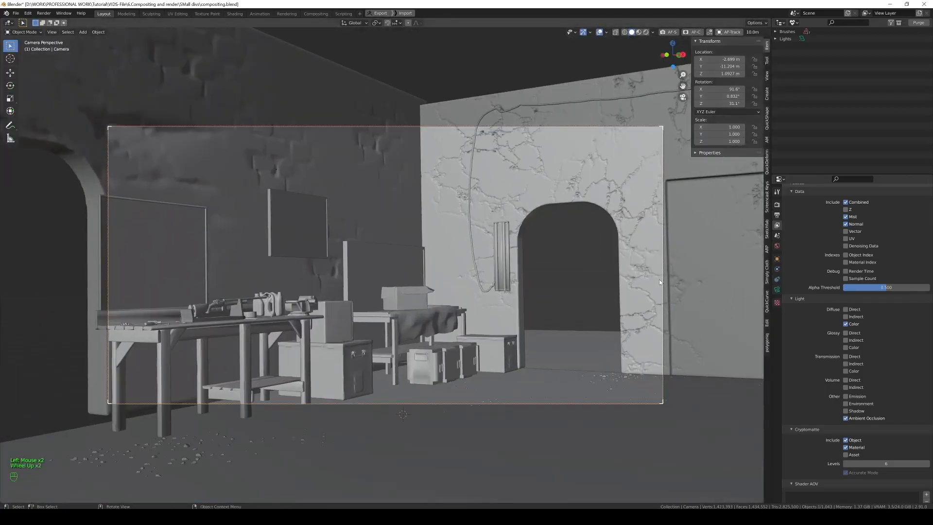
left_click(653, 33)
Step: Set the Viewport Display colour of the material on the cracked wall with the doorway arch to green
left_click(526, 191)
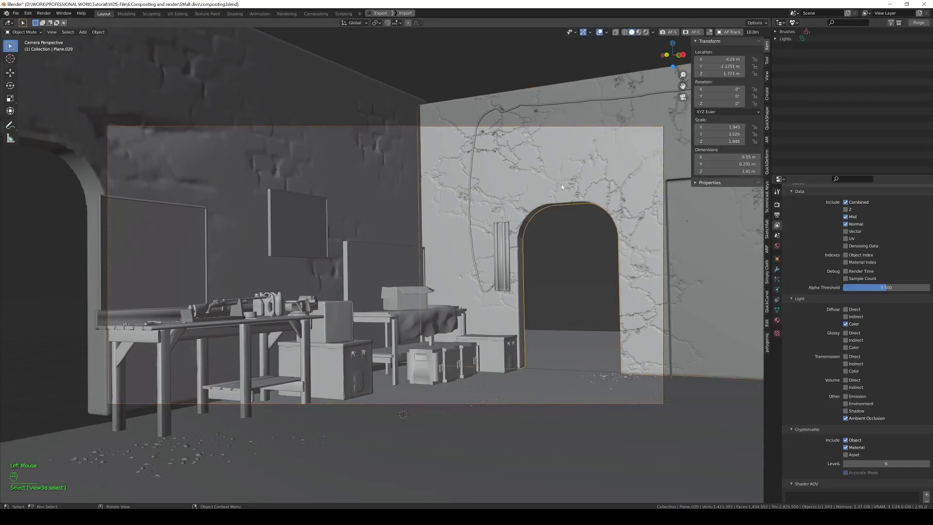
left_click(777, 320)
scroll(806, 328, "down", 5)
scroll(805, 329, "down", 11)
left_click(788, 482)
scroll(793, 475, "down", 6)
scroll(794, 472, "down", 6)
scroll(794, 457, "up", 3)
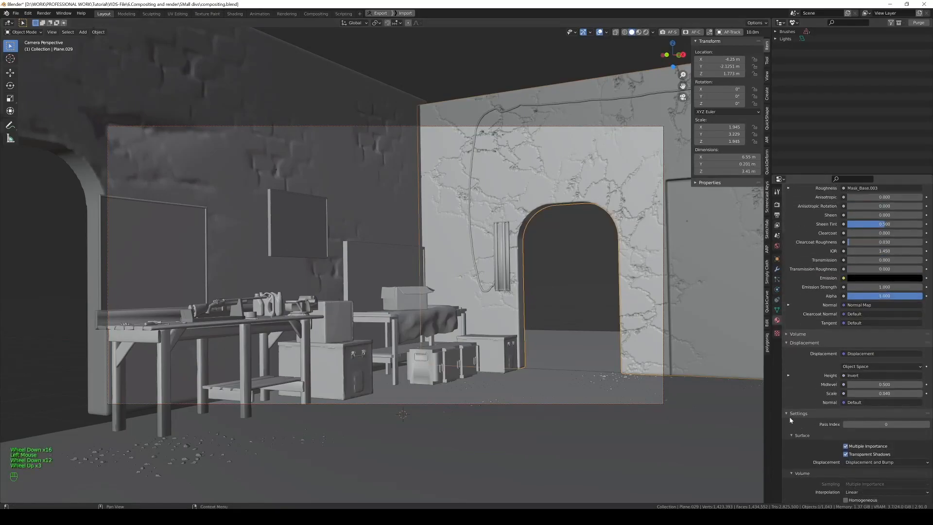
left_click(789, 416)
scroll(797, 423, "down", 3)
left_click(788, 490)
scroll(810, 446, "down", 11)
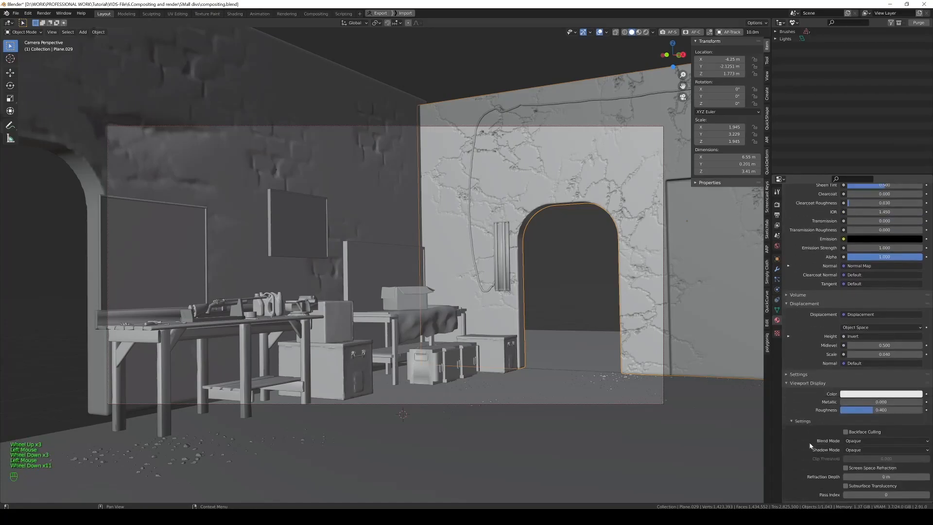
left_click(860, 395)
left_click(859, 307)
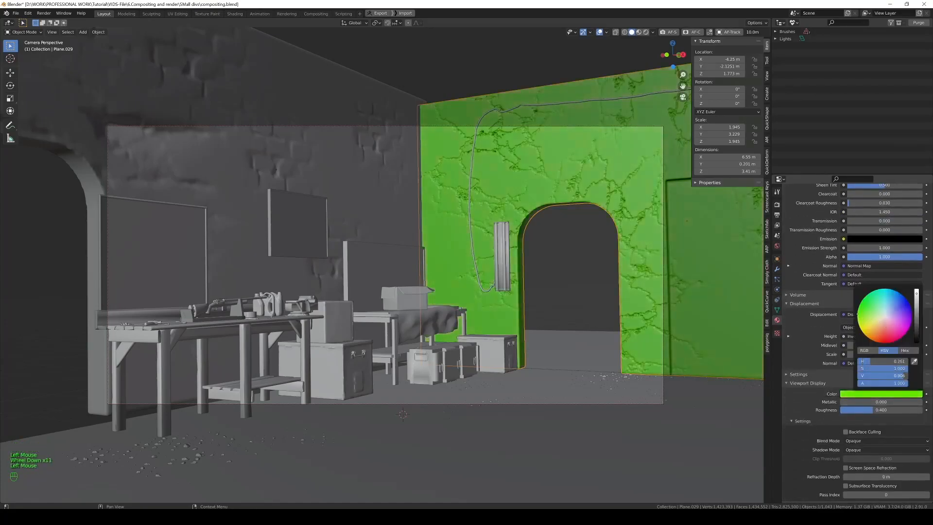
Step: Set the Viewport Display colour of the adjoining brick wall's material to red and the rear workbench's to orange
left_click(379, 206)
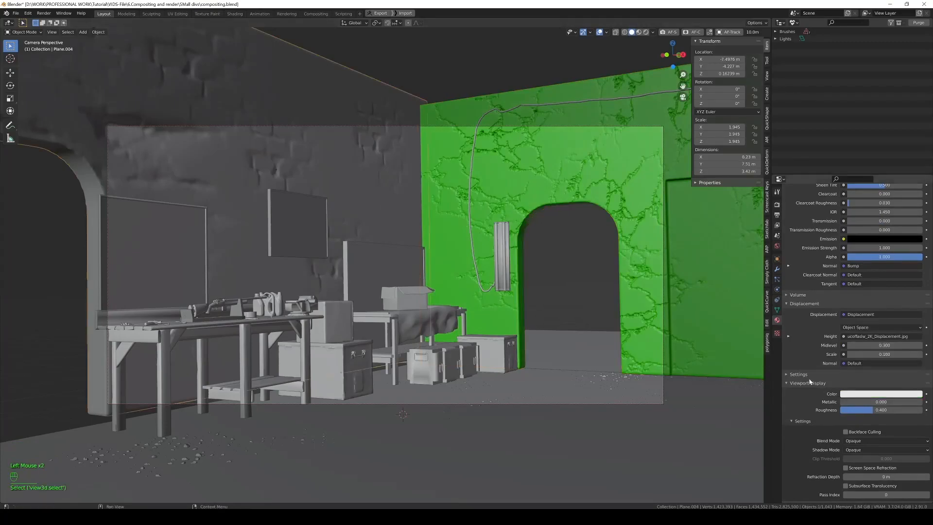
left_click(864, 395)
left_click(913, 319)
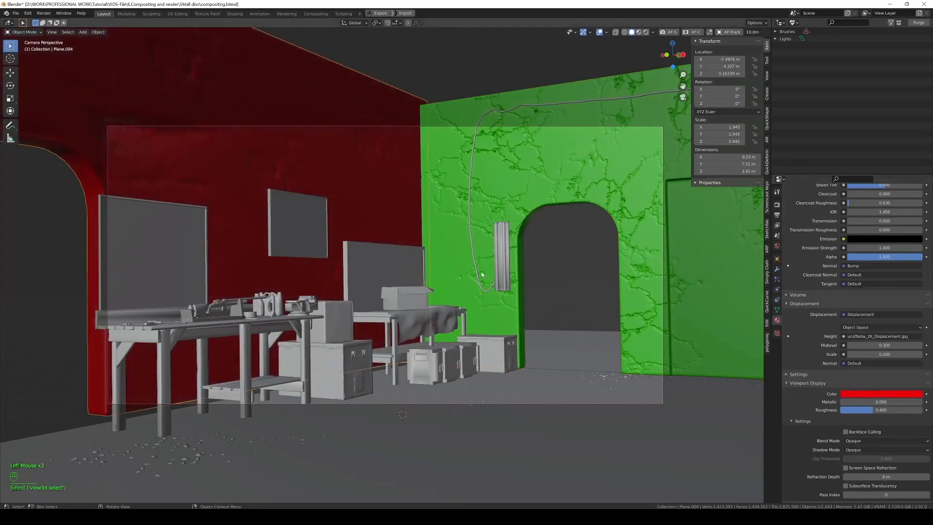
left_click(418, 311)
left_click(869, 387)
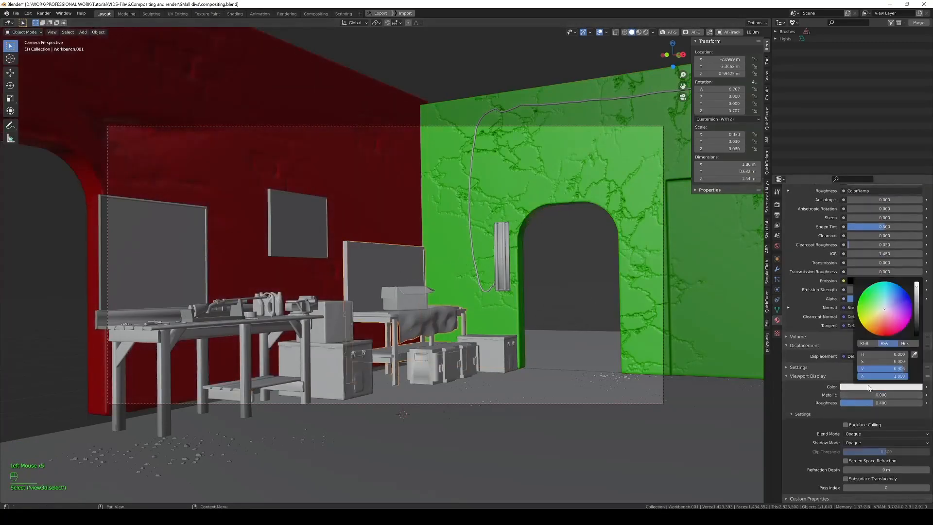
left_click_drag(874, 327, 867, 331)
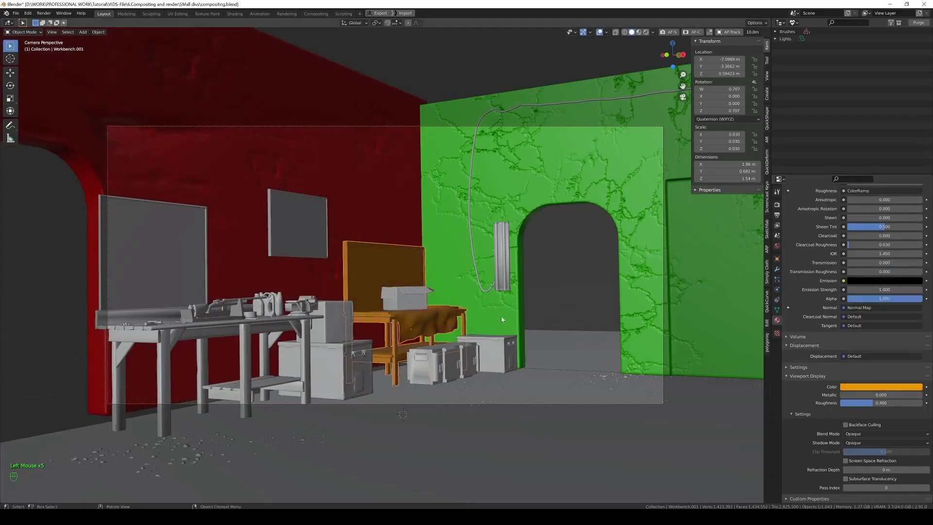
Step: Set the Viewport Display colour of the crate beside the doorway to red and the cargo crates' to blue
left_click(493, 346)
left_click(867, 388)
left_click_drag(883, 330, 905, 291)
left_click(432, 361)
left_click(875, 387)
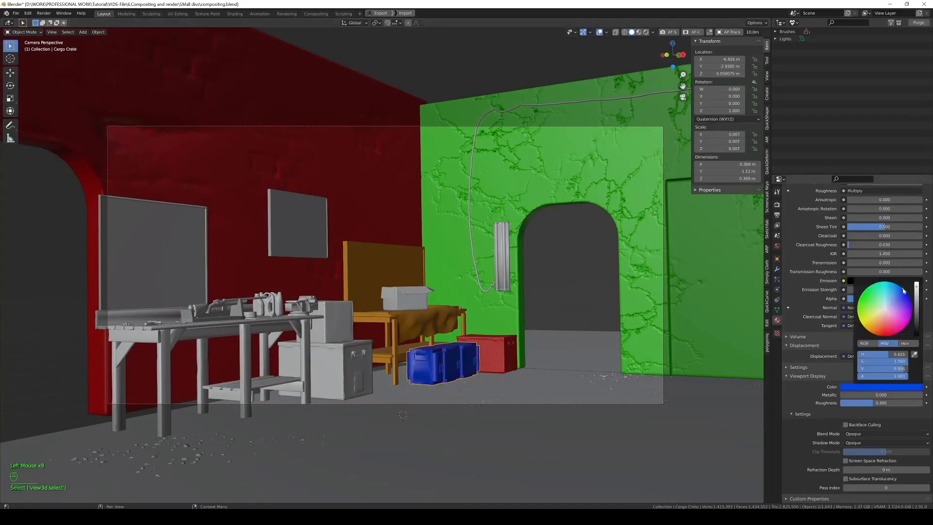
Step: Select the two stacked boxes, tools, wall boards and front workbench, and join them into the workbench object
left_click(330, 322)
left_click(331, 358, "shift")
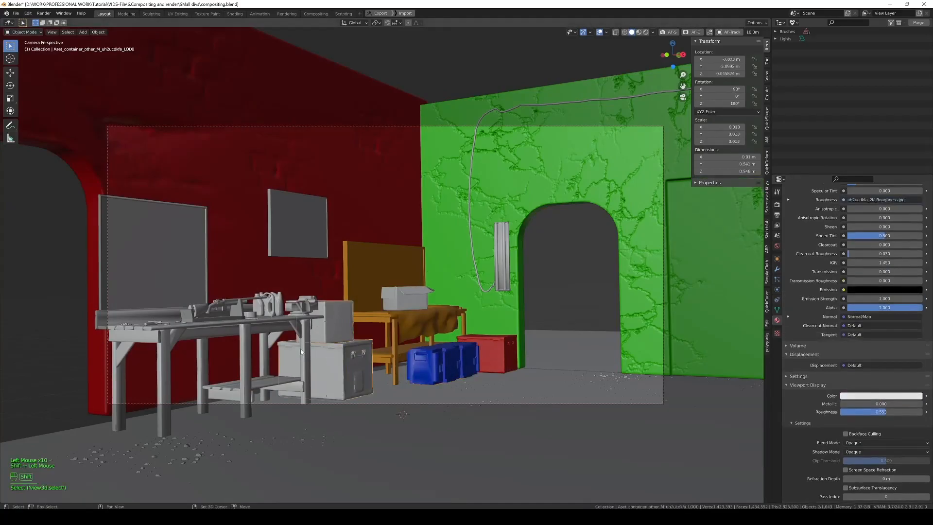
left_click(283, 321, "shift")
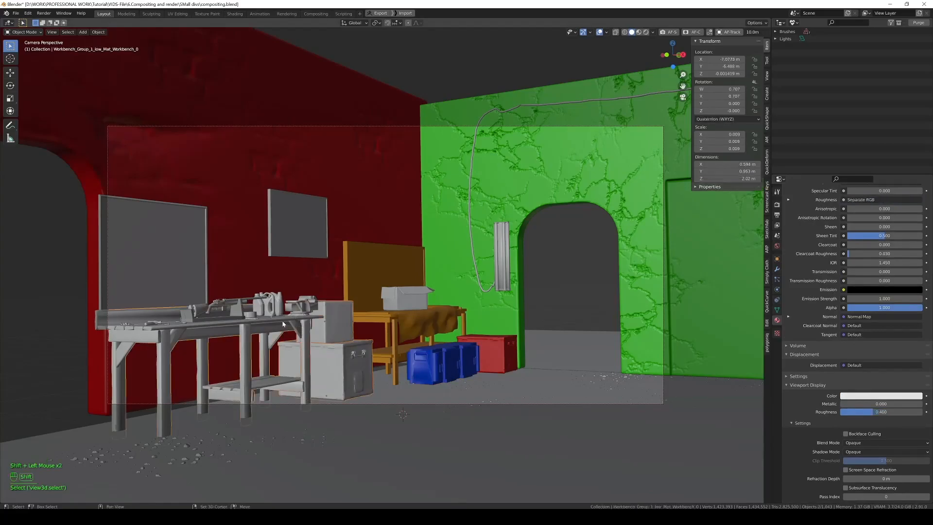
left_click(286, 313, "shift")
left_click(285, 310, "shift")
key("b")
left_click_drag(128, 191, 283, 410)
key("b")
middle_click_drag(285, 91, 394, 178)
key("b")
middle_click_drag(601, 283, 544, 401)
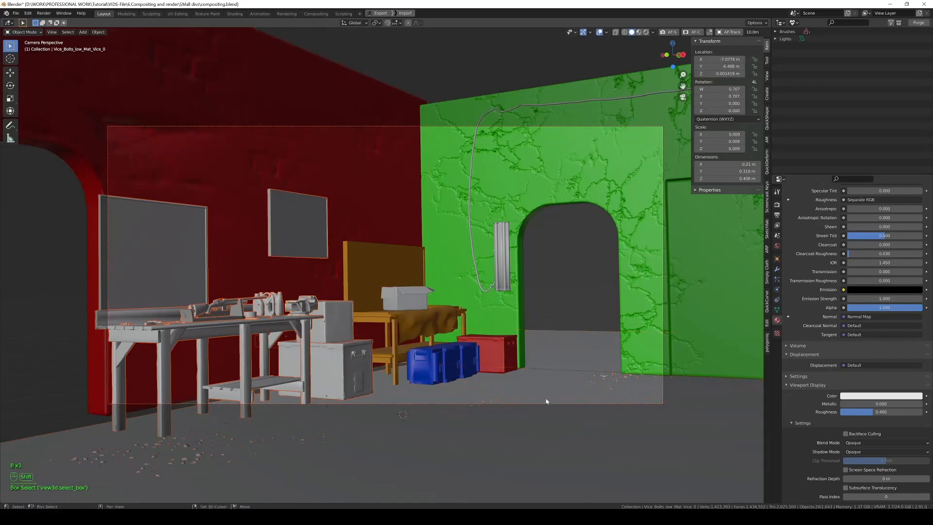
key("b")
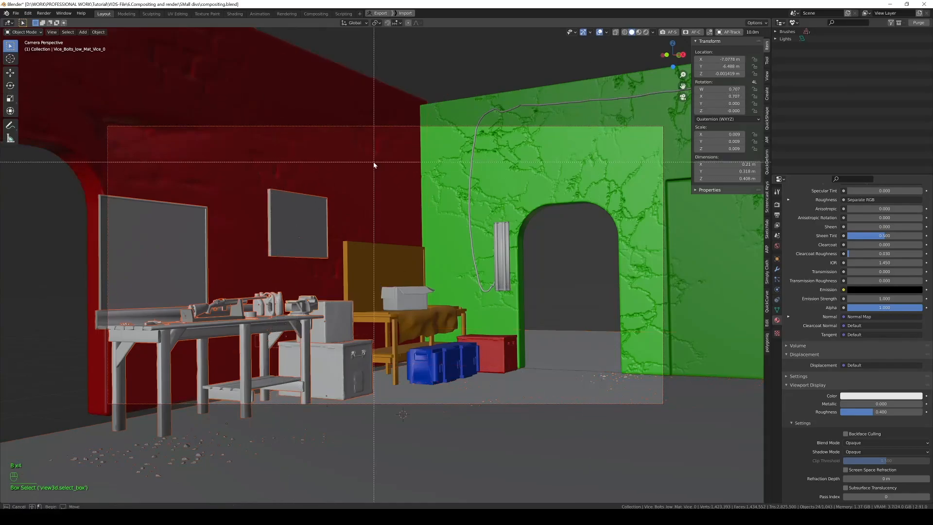
key("g")
left_click(389, 229)
left_click(277, 316, "shift")
key("ctrl+j")
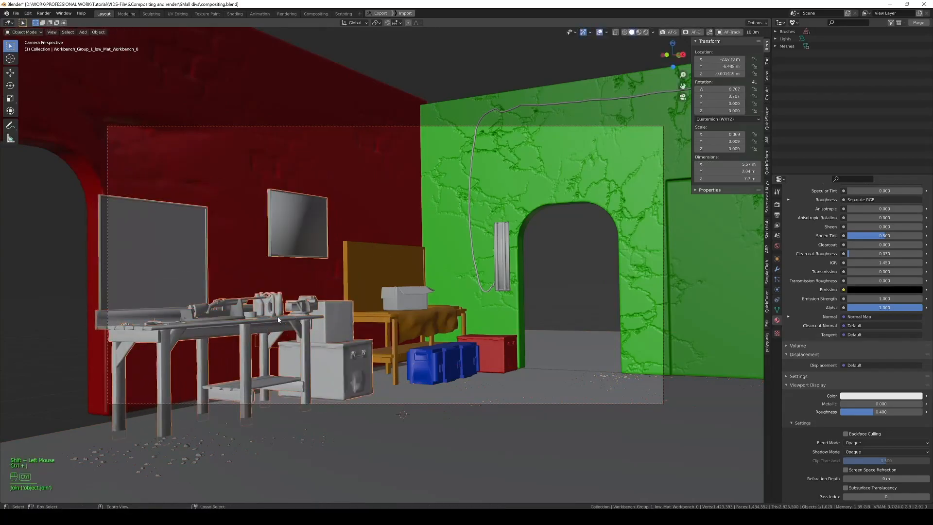
Step: Remove the surplus material slots from the joined workbench object
scroll(810, 286, "up", 20)
scroll(810, 286, "up", 7)
left_click(925, 211)
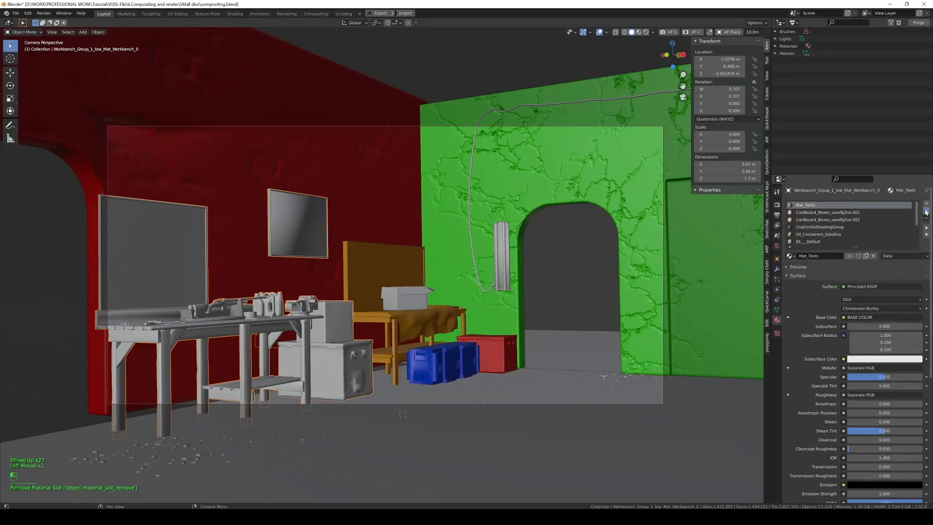
left_click(926, 211)
left_click(926, 211)
left_click(926, 211)
left_click(926, 211)
left_click(926, 211)
left_click(926, 211)
left_click(926, 211)
left_click(926, 211)
left_click(926, 211)
left_click(926, 211)
left_click(926, 210)
left_click(926, 211)
Step: Set the Viewport Display colour of the joined workbench's material to magenta and the open cardboard box's to blue
scroll(859, 417, "down", 18)
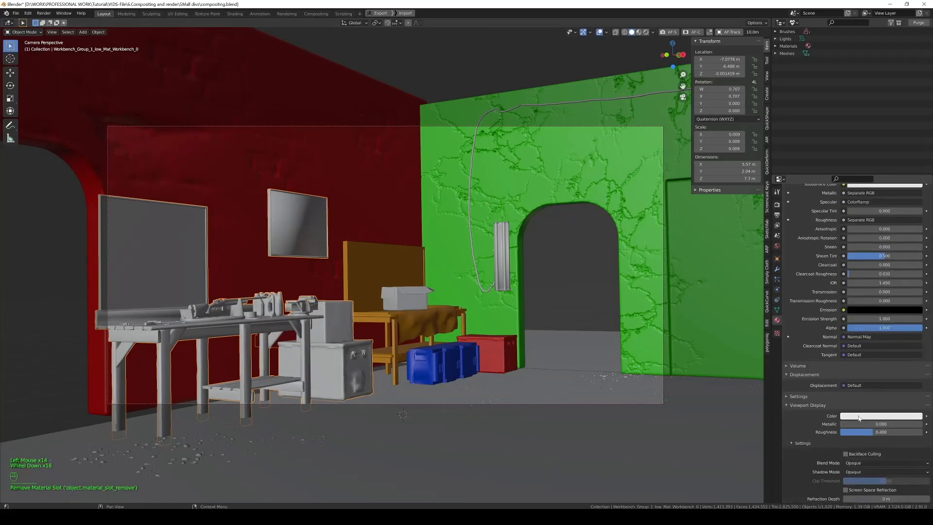
left_click(857, 416)
left_click_drag(880, 336, 905, 353)
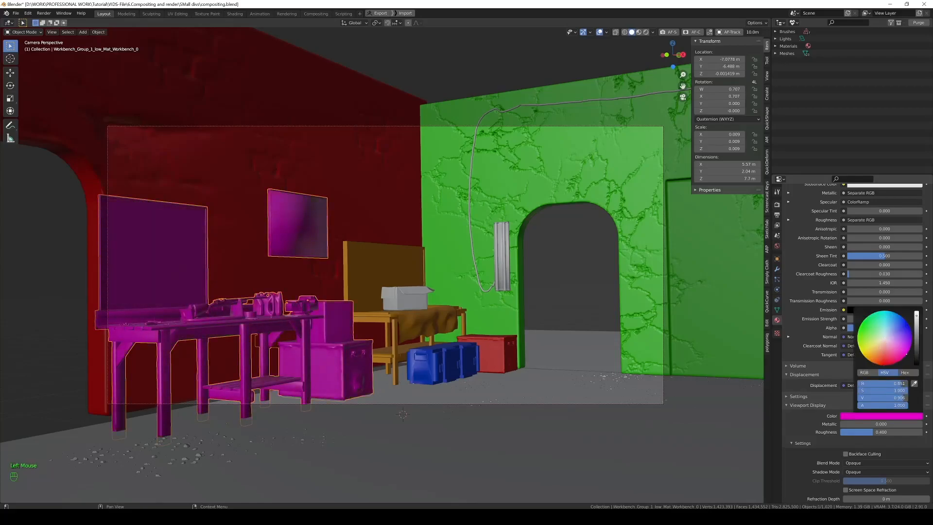
left_click(404, 298)
left_click(874, 379)
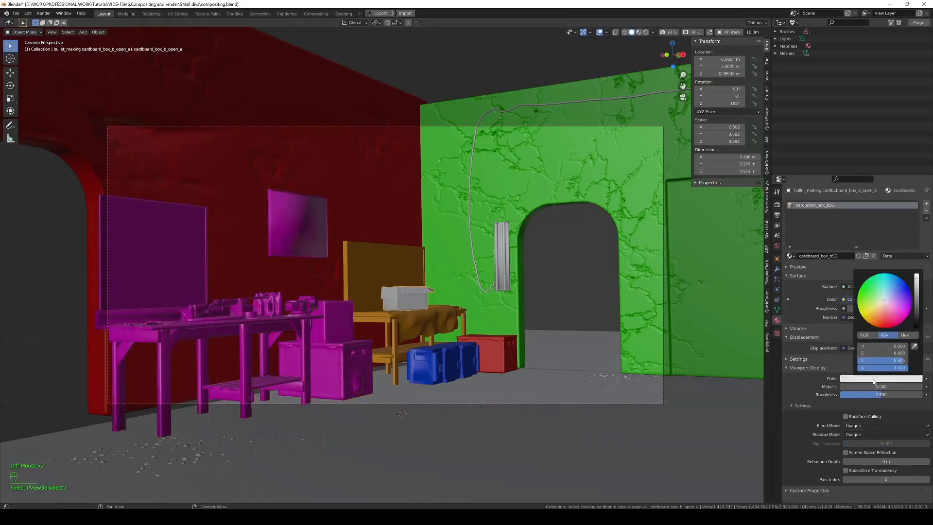
left_click(863, 316)
left_click_drag(863, 317, 908, 287)
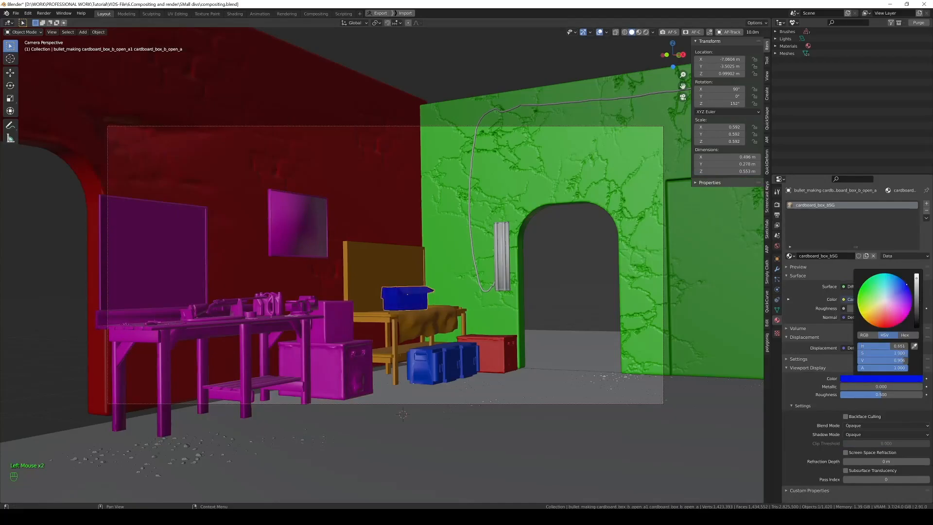
Step: Set the Viewport Display colour of the wall light fixture's material to cyan and the hanging cable's to magenta-purple
left_click(502, 266)
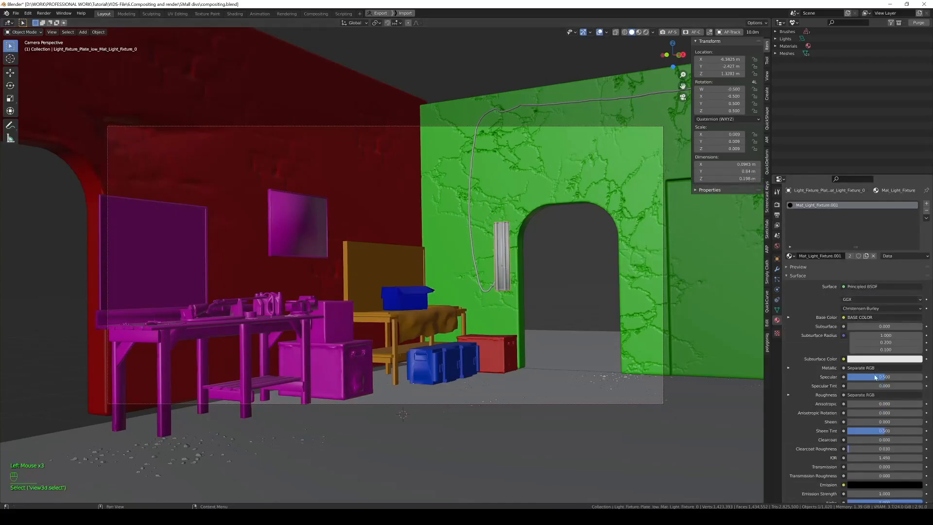
left_click(884, 359)
mouse_move(858, 272)
left_mouse_down()
mouse_move(869, 285)
mouse_move(890, 276)
left_mouse_up()
scroll(869, 340, "down", 19)
left_click(880, 406)
left_click_drag(870, 314, 889, 301)
left_click(476, 135)
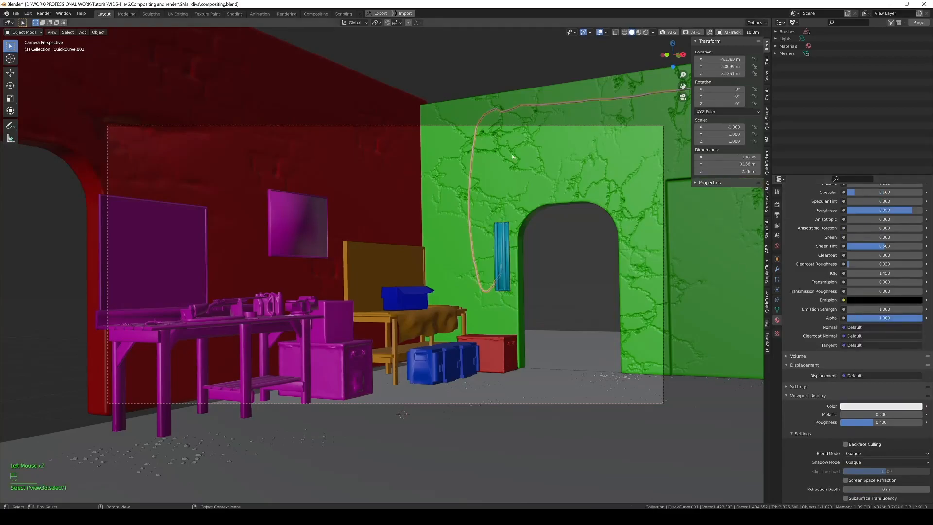
left_click(859, 408)
left_click_drag(864, 319, 909, 337)
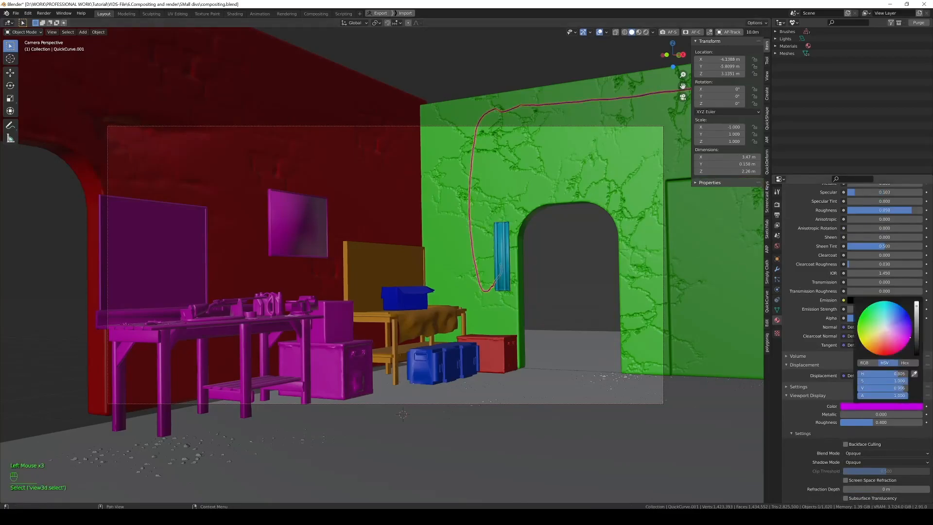
Step: Turn off the viewport's Outline option and set the shading's lighting to Flat
left_click(652, 32)
left_click(612, 211)
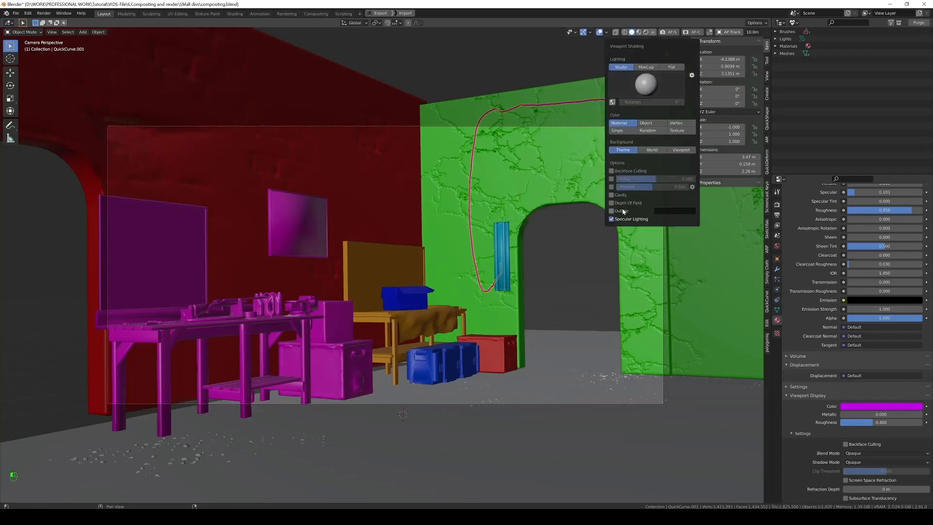
left_click(670, 68)
left_click(582, 277)
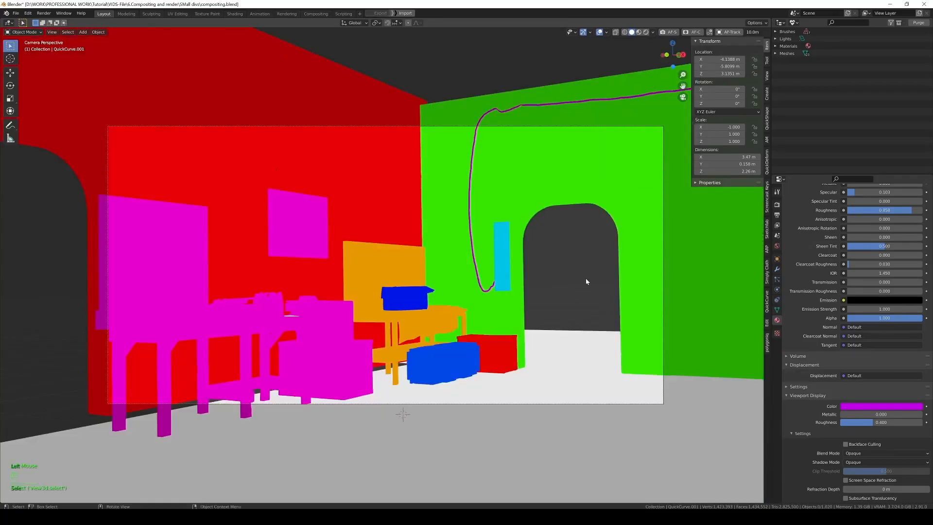
Step: Render a still image of the flat-coloured scene from the camera view with Viewport Render Image
left_click(52, 32)
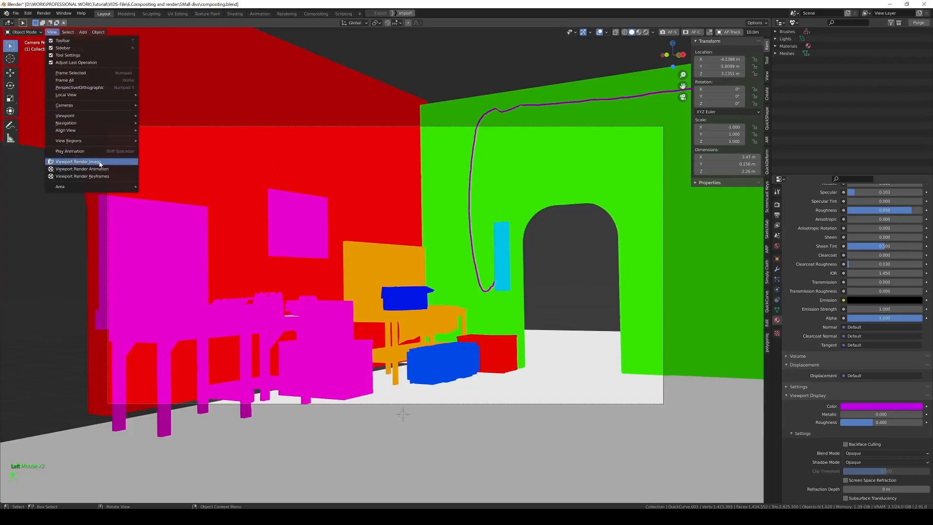
left_click(77, 161)
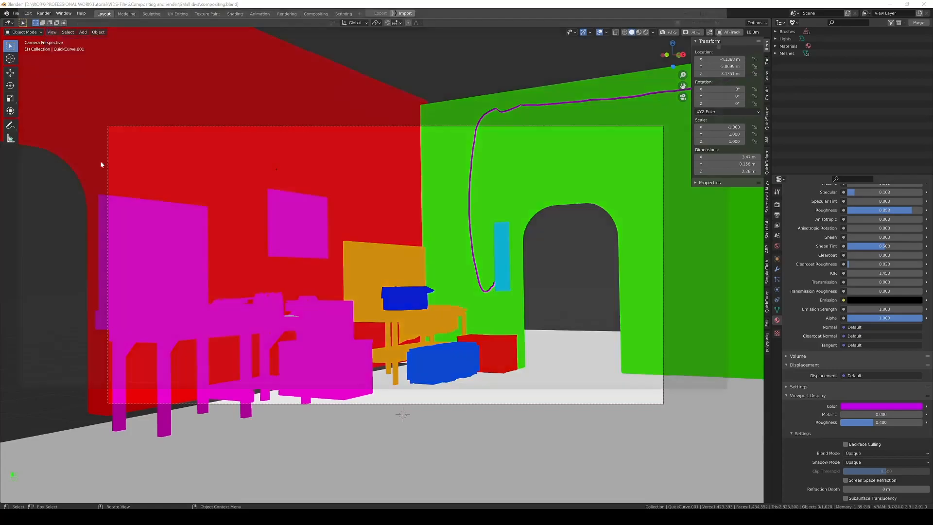